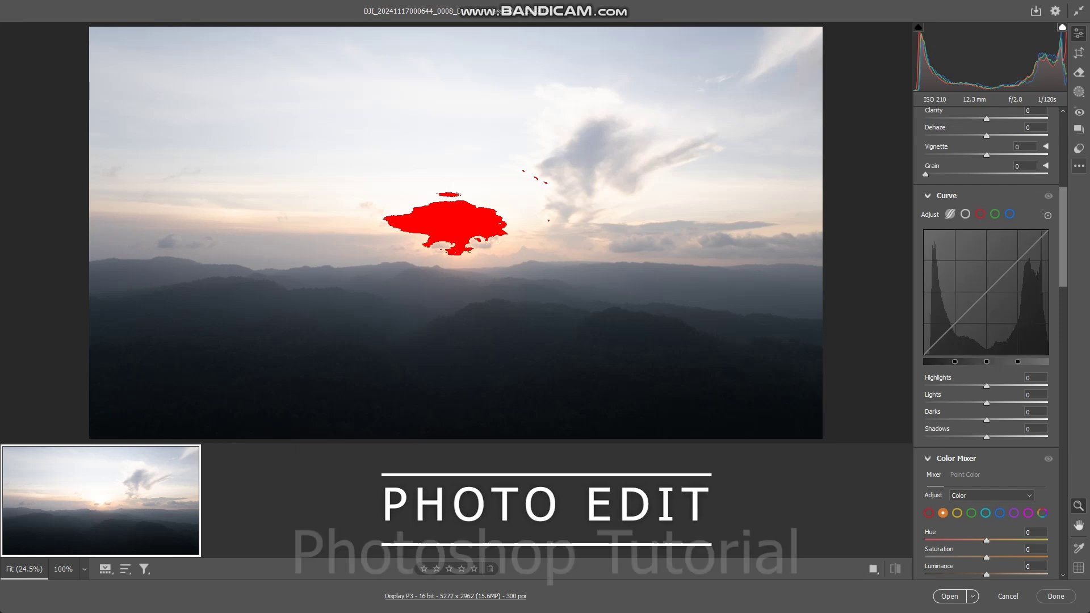
Step: Apply the '1d. General +++' user preset to darken and enrich the sunset scene
left_click(1078, 165)
left_click(965, 208)
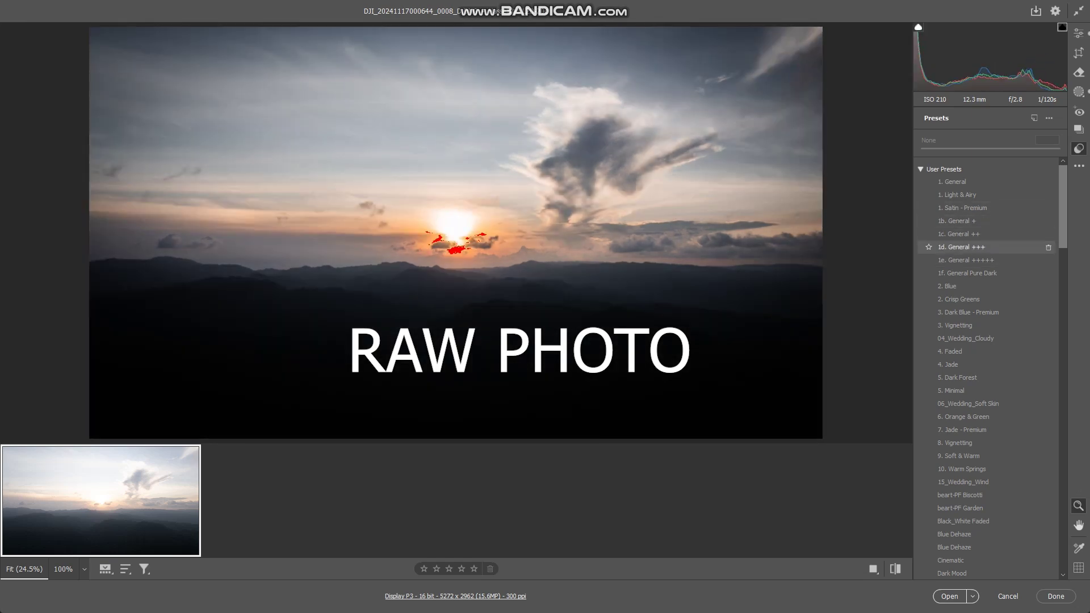
left_click(961, 247)
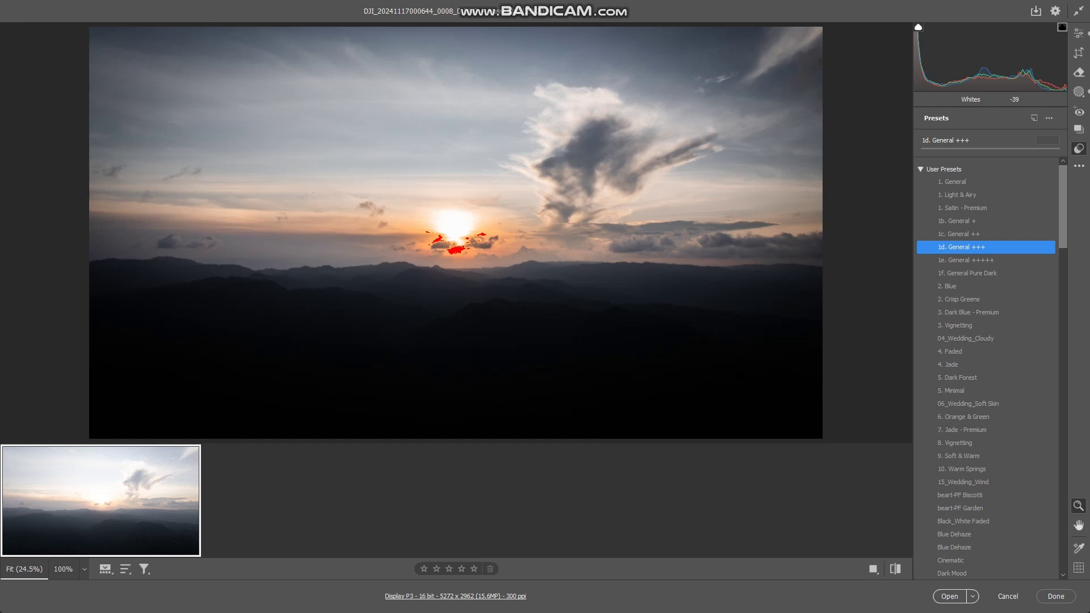
Step: Darken the Exposure to -1.90 in the Light section
left_click(1078, 34)
scroll(987, 340, "up", 2)
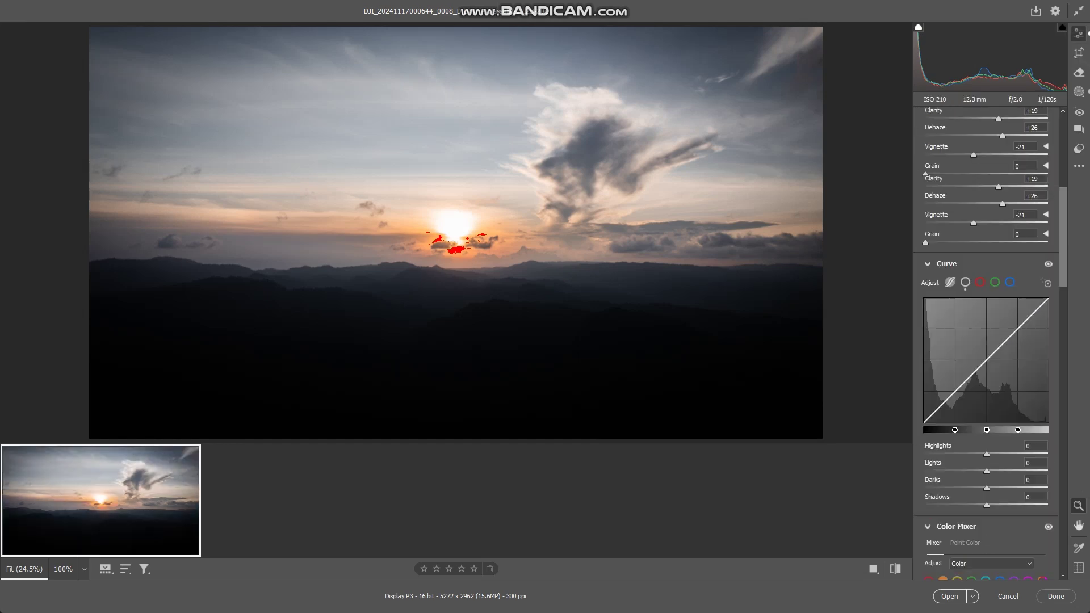
scroll(988, 341, "up", 4)
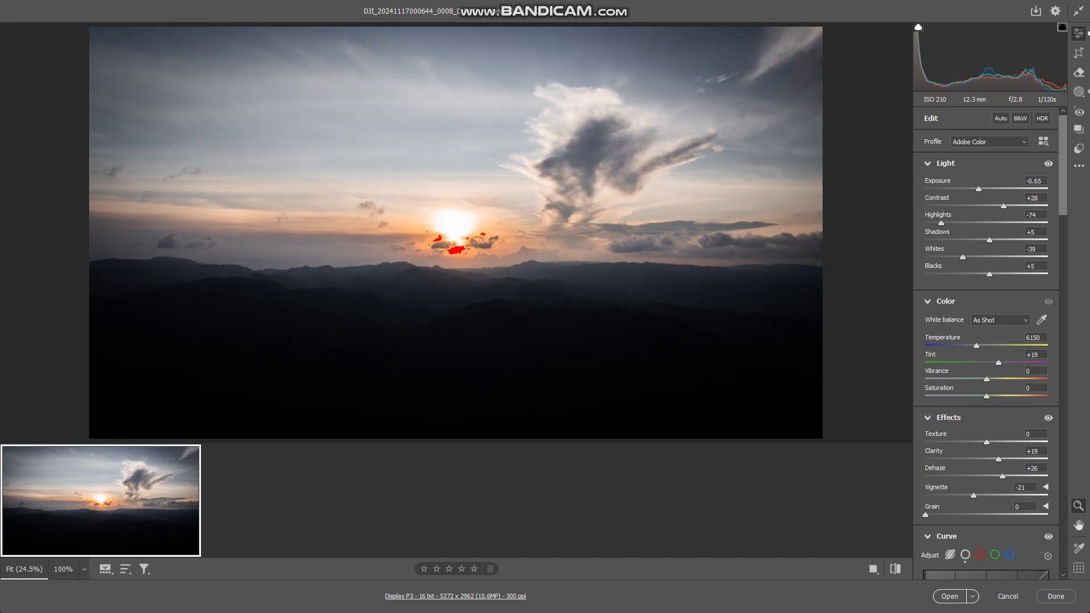
key("Down")
key("Down")
key("Down")
key("Down")
key("Down")
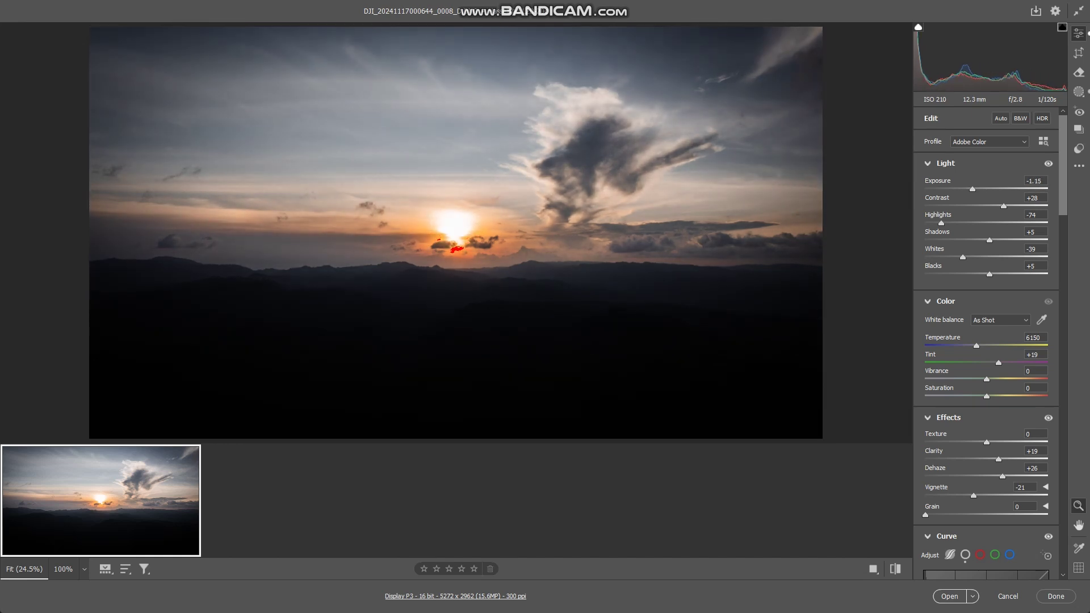
key("Down")
key("Down")
key("Down")
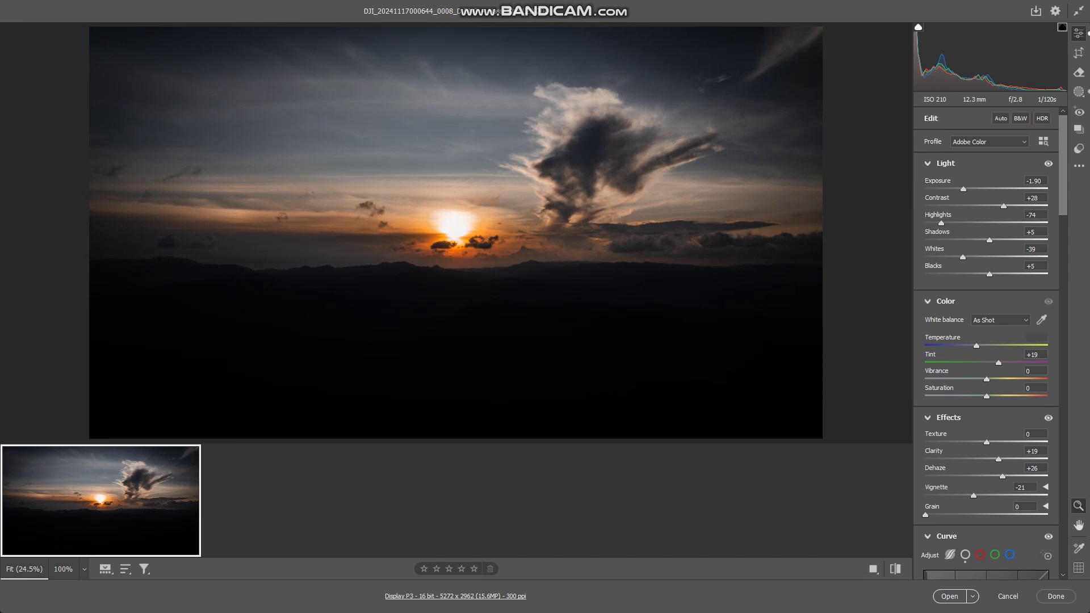
Step: Warm the Temperature to 7200 and raise Vibrance to +23 and Saturation to +24
type("6400")
key("Return")
mouse_move(986, 378)
left_mouse_down()
mouse_move(1001, 379)
mouse_move(1001, 396)
left_mouse_up()
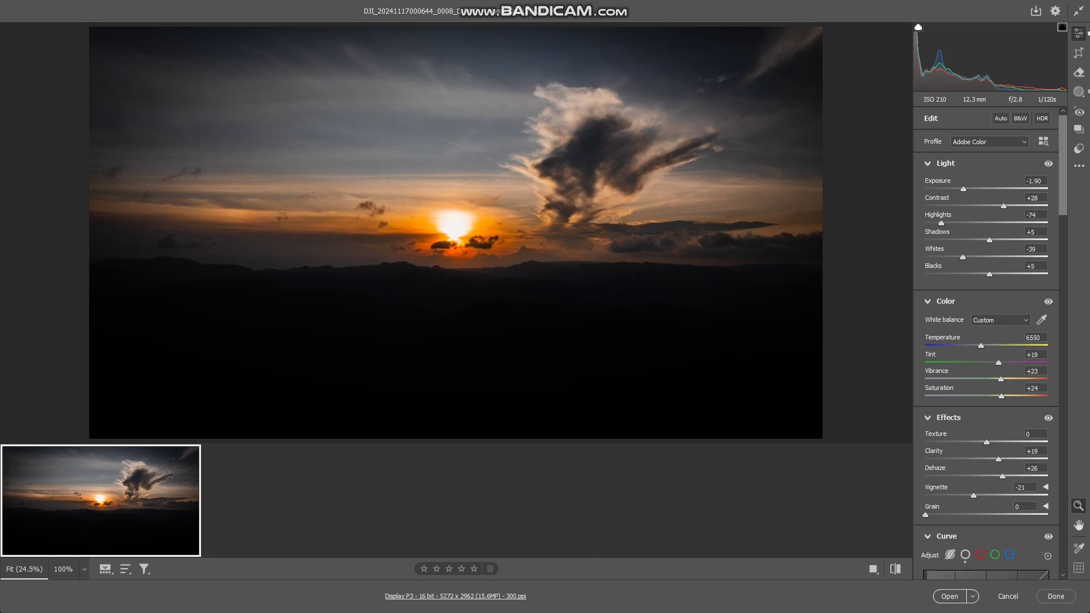
left_click_drag(986, 345, 988, 345)
Step: In Color Mixer, set yellow hue -33, saturation -39, luminance -23, and red saturation +6
scroll(985, 398, "down", 5)
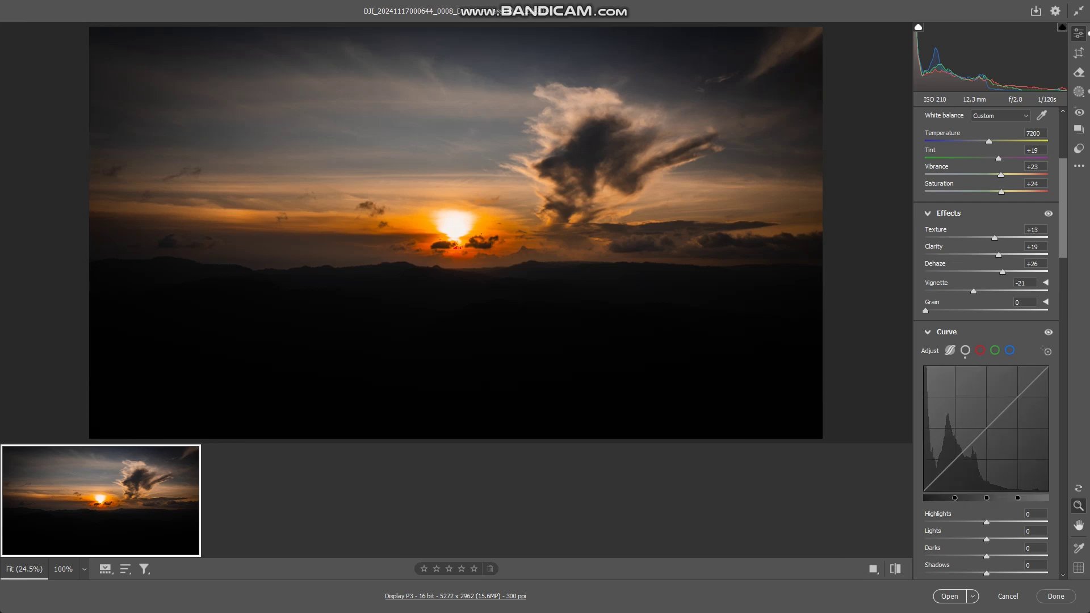
scroll(986, 341, "down", 6)
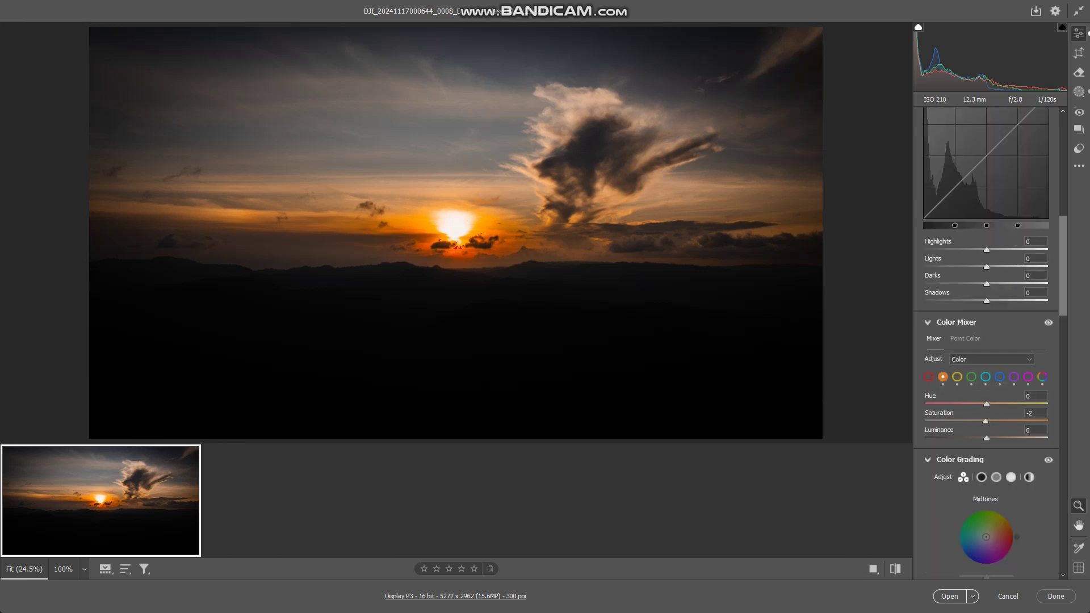
left_click(1000, 377)
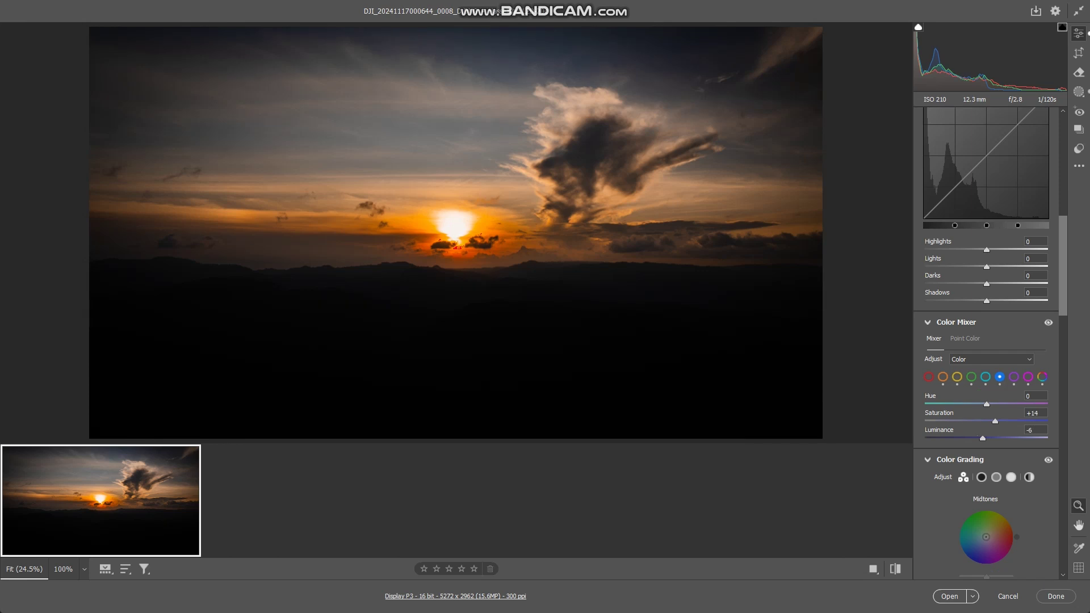
left_click(957, 377)
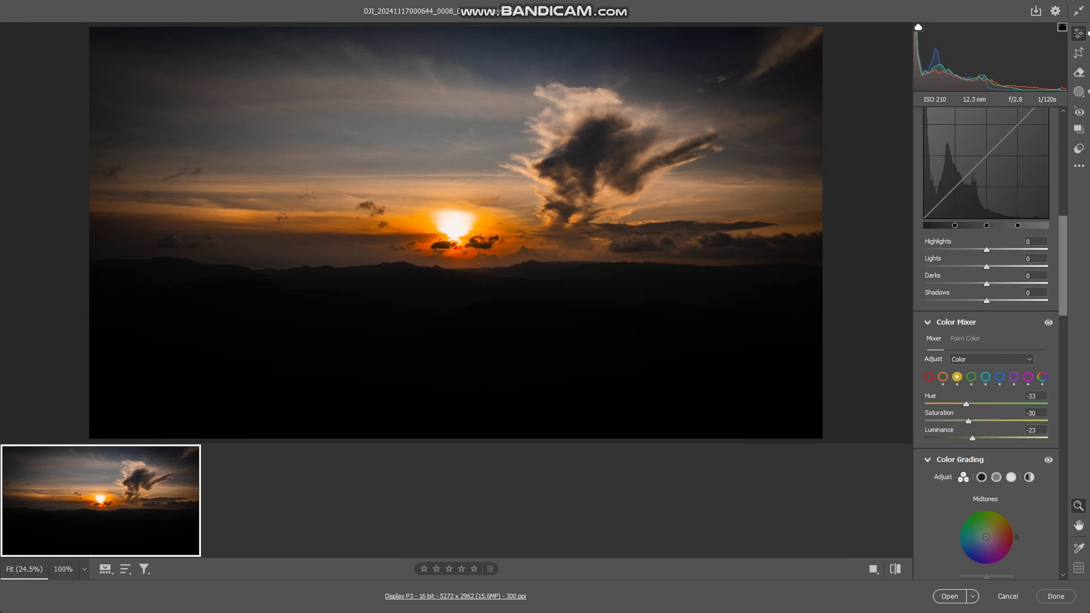
left_click_drag(968, 421, 962, 421)
left_click(943, 377)
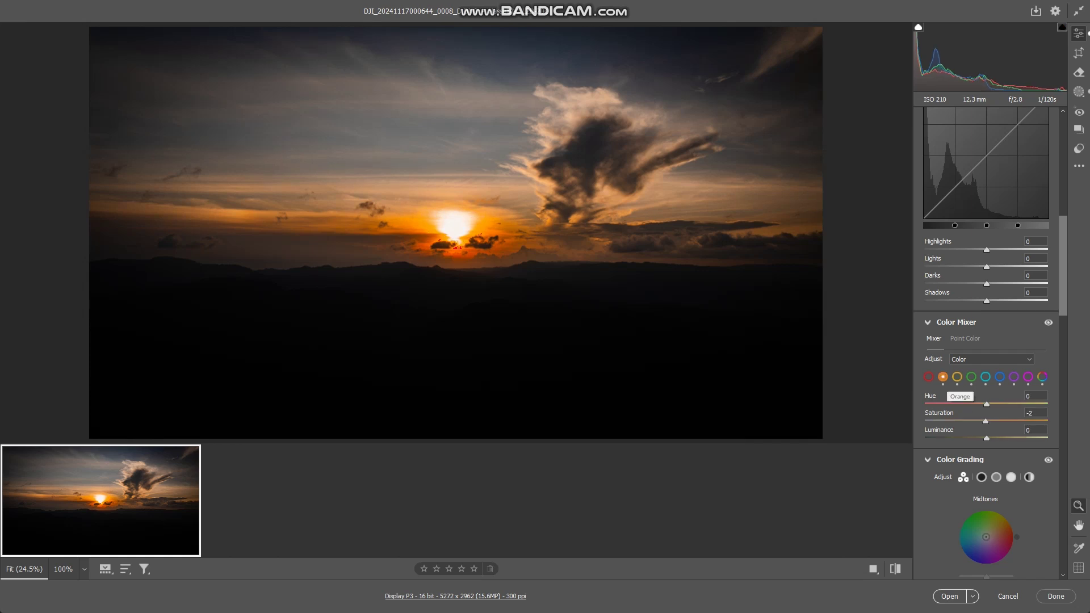
left_click(929, 377)
left_click_drag(986, 421, 990, 422)
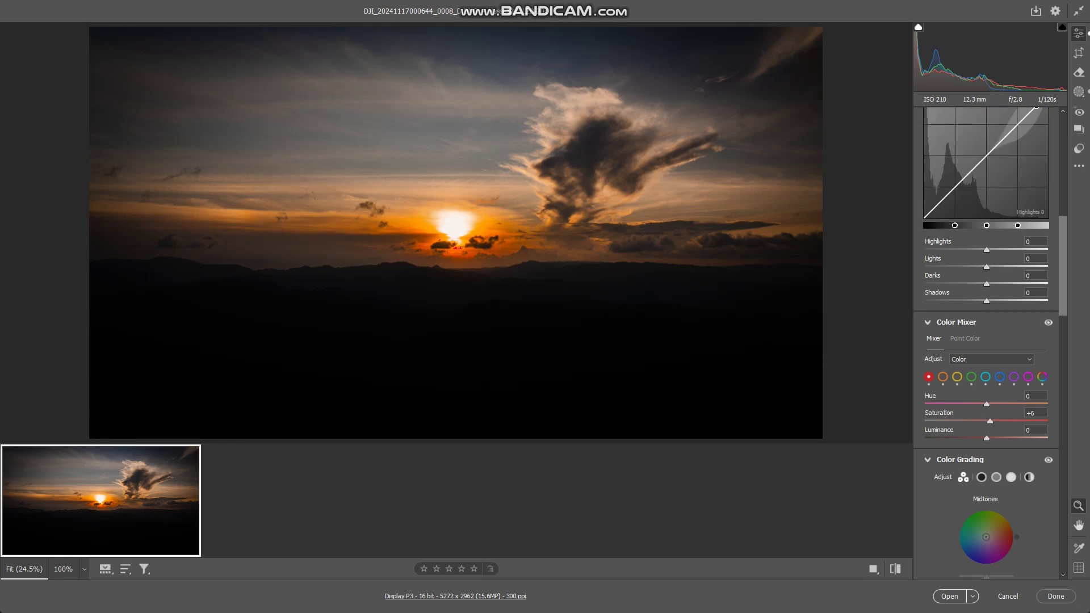
Step: Set the parametric curve to Lights +6, Darks +6 and Shadows +12
left_click_drag(1002, 143, 1002, 137)
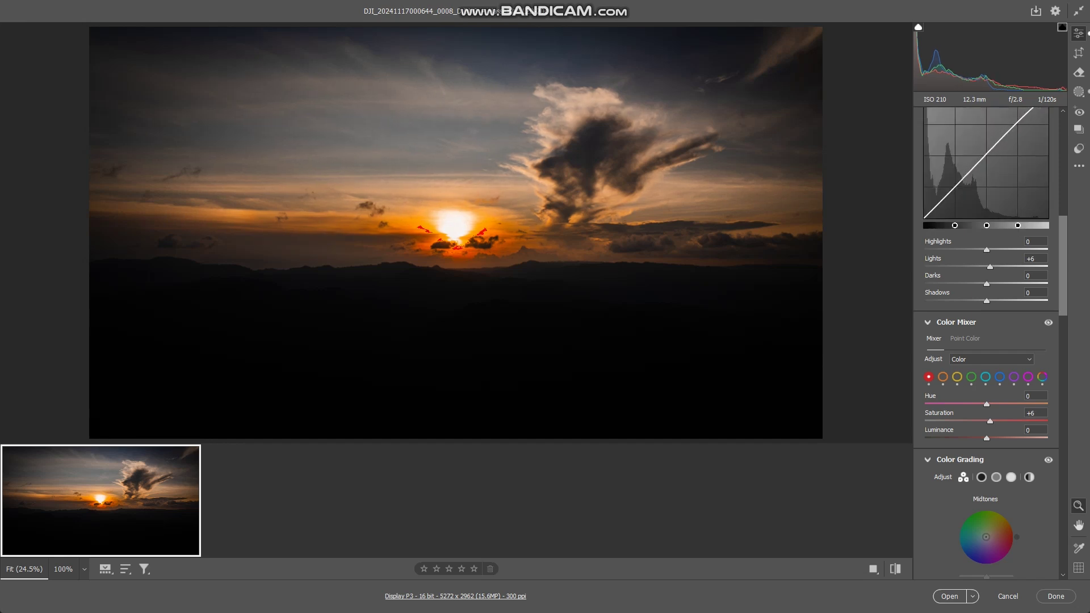
left_click_drag(970, 175, 970, 168)
left_click_drag(943, 201, 942, 193)
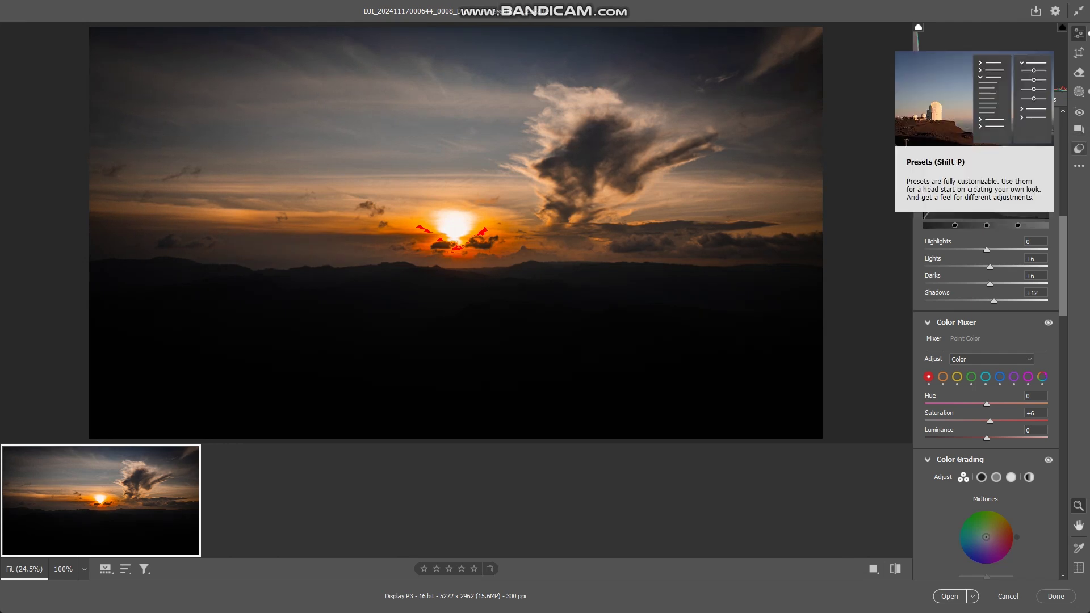
Step: Toggle the Color and Light adjustments off and on to compare before and after
scroll(986, 301, "up", 2)
scroll(986, 301, "up", 6)
scroll(986, 301, "up", 1)
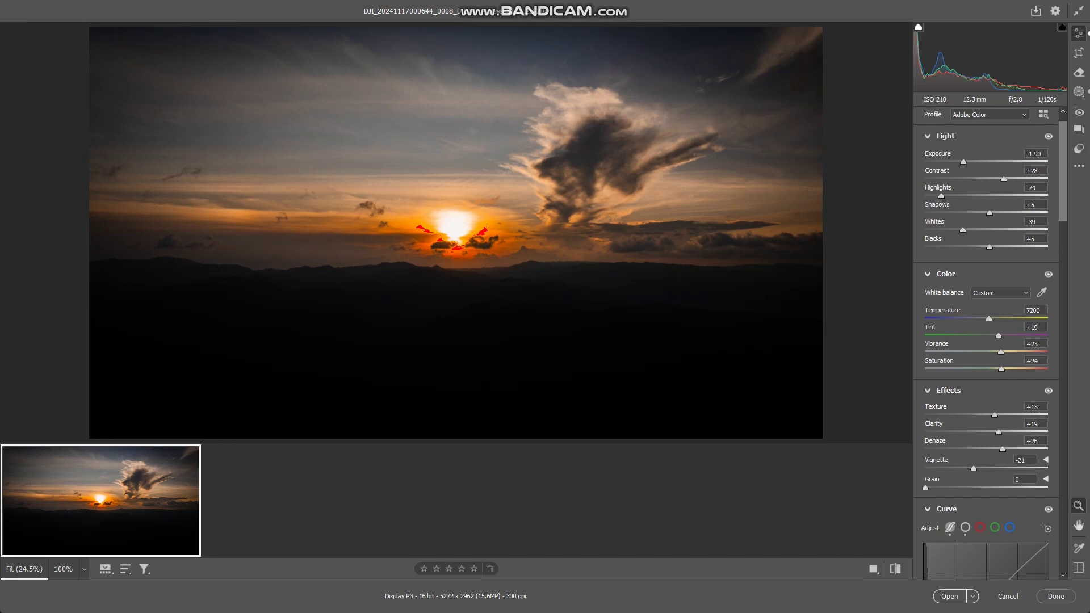
left_click(1048, 275)
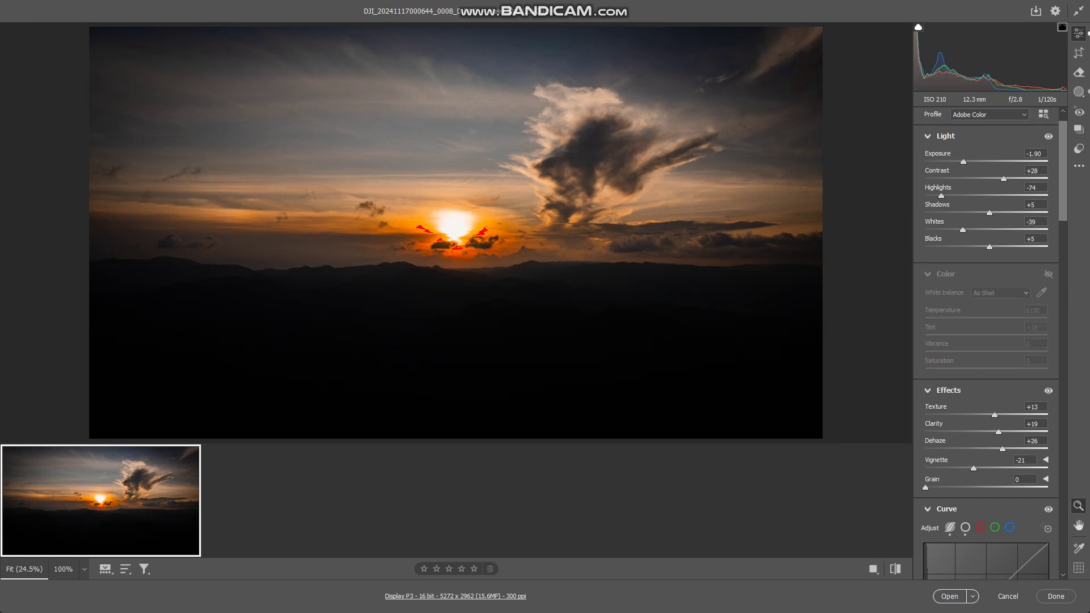
left_click(1048, 275)
left_click(1047, 274)
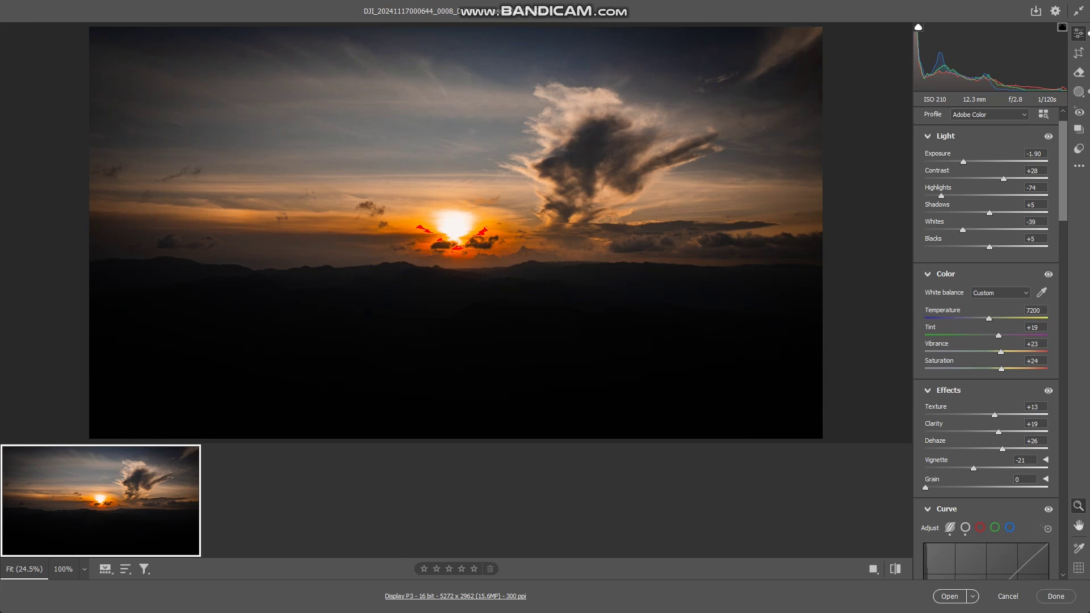
left_click(1047, 137)
left_click(1048, 136)
Step: Create a Sky mask (Mask 3) and raise its Exposure to +0.50
left_click(1079, 91)
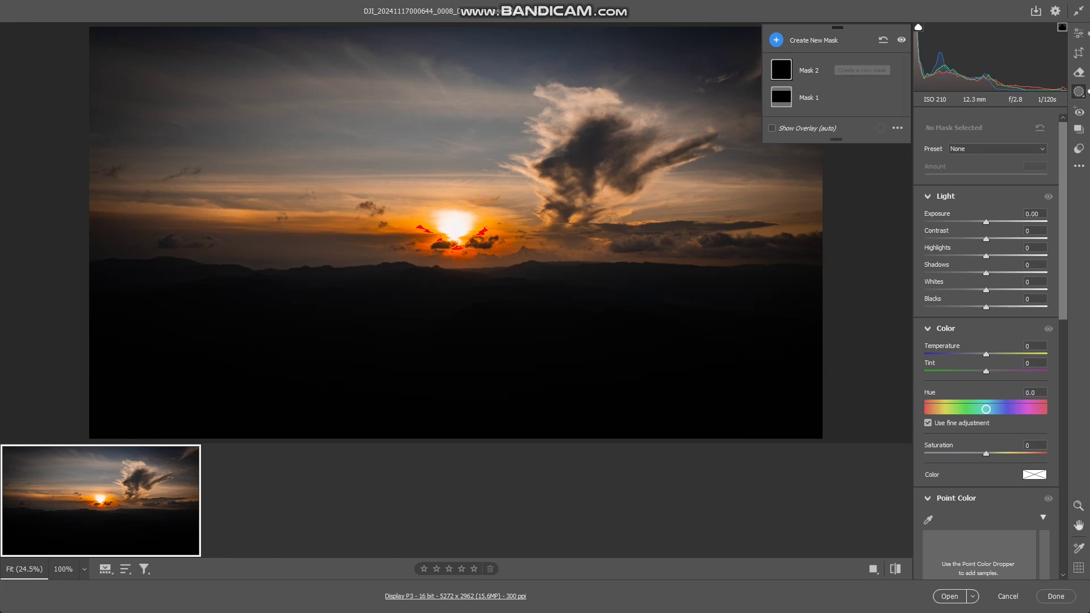
left_click(776, 40)
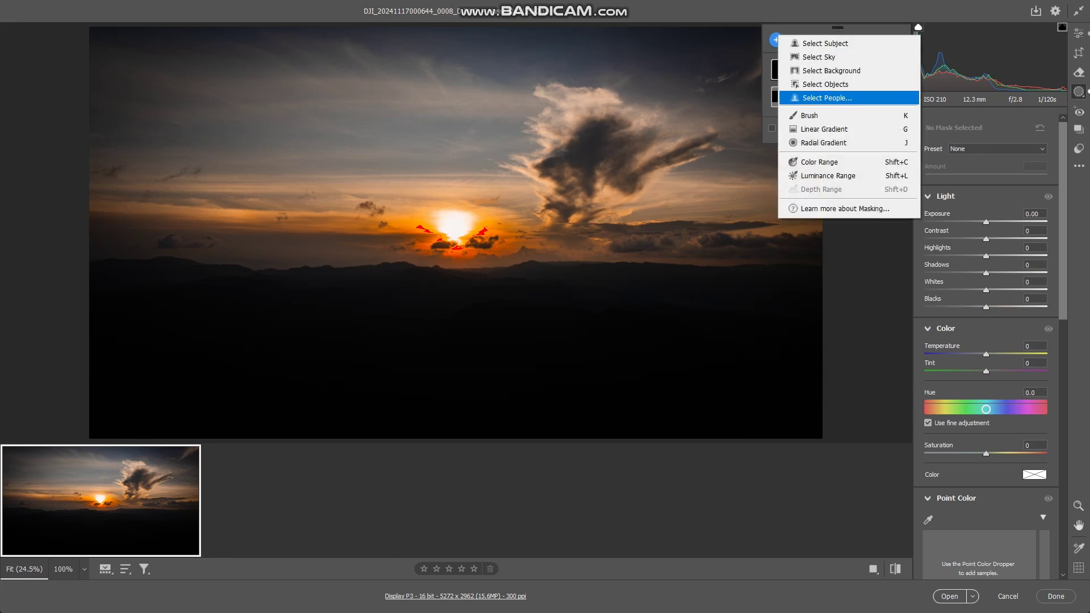
left_click(819, 57)
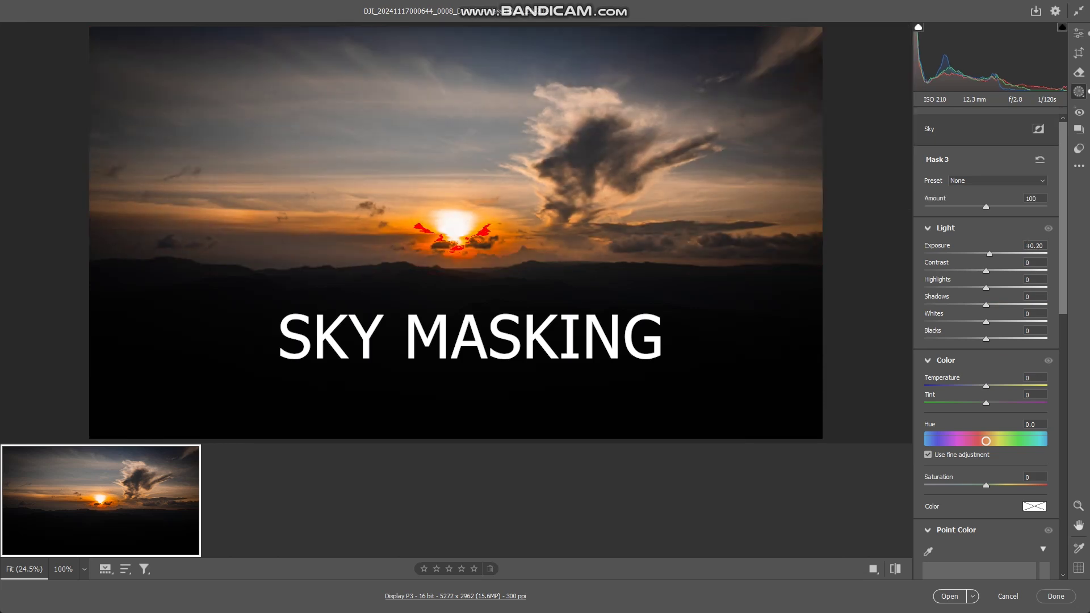
key("Up")
key("Up")
key("Up")
key("Up")
key("Up")
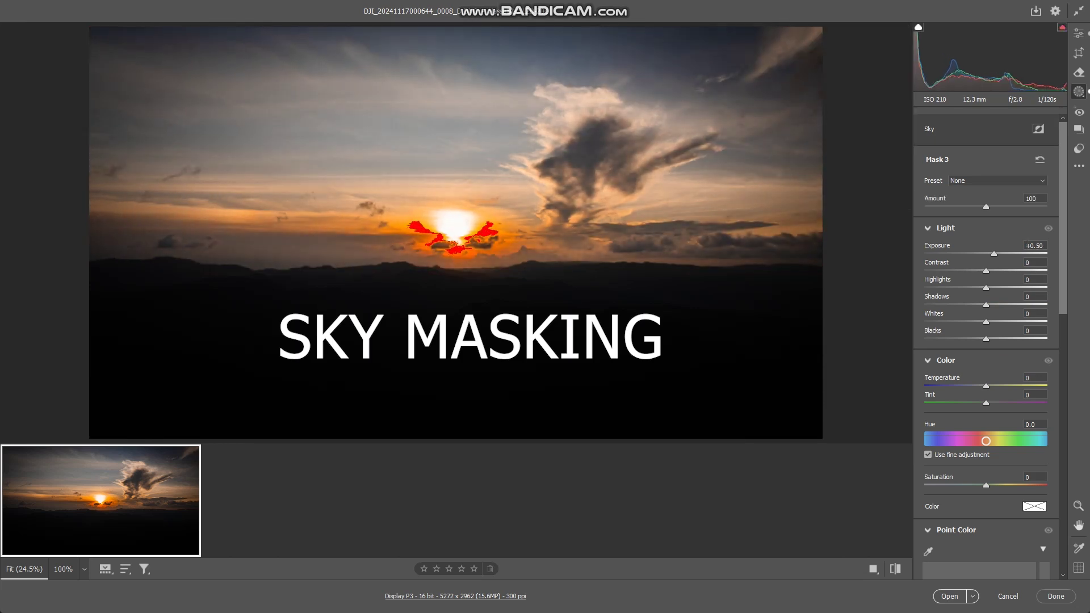
key("shift+w")
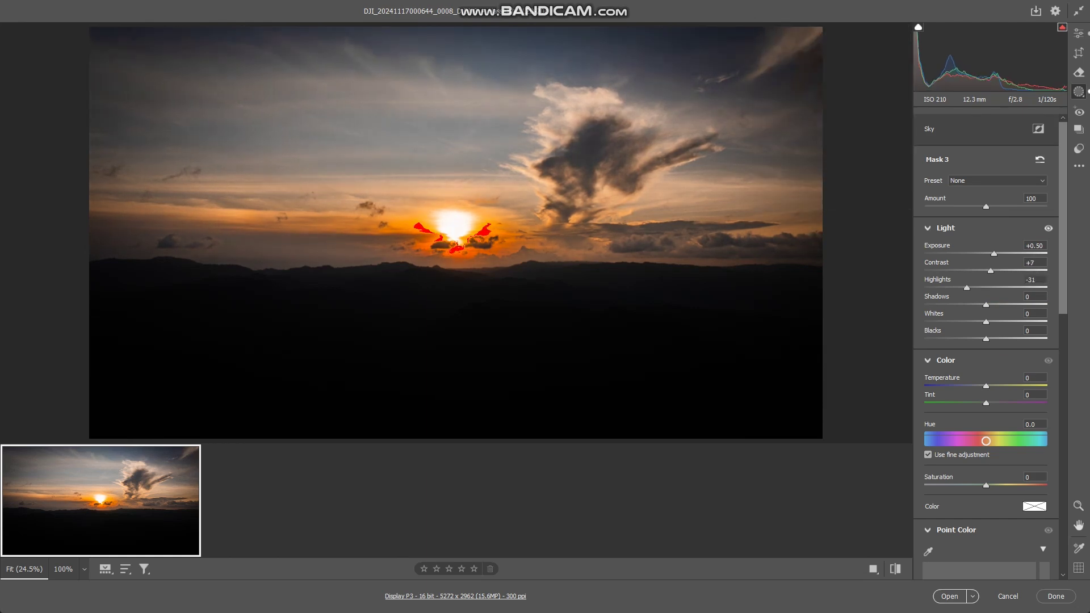
Step: Set the sky mask to Contrast +7, Highlights -55, Shadows +15, Whites -15, Blacks +10
key("Down")
key("Down")
key("Down")
key("Up")
key("Tab")
key("Up")
key("Up")
key("Up")
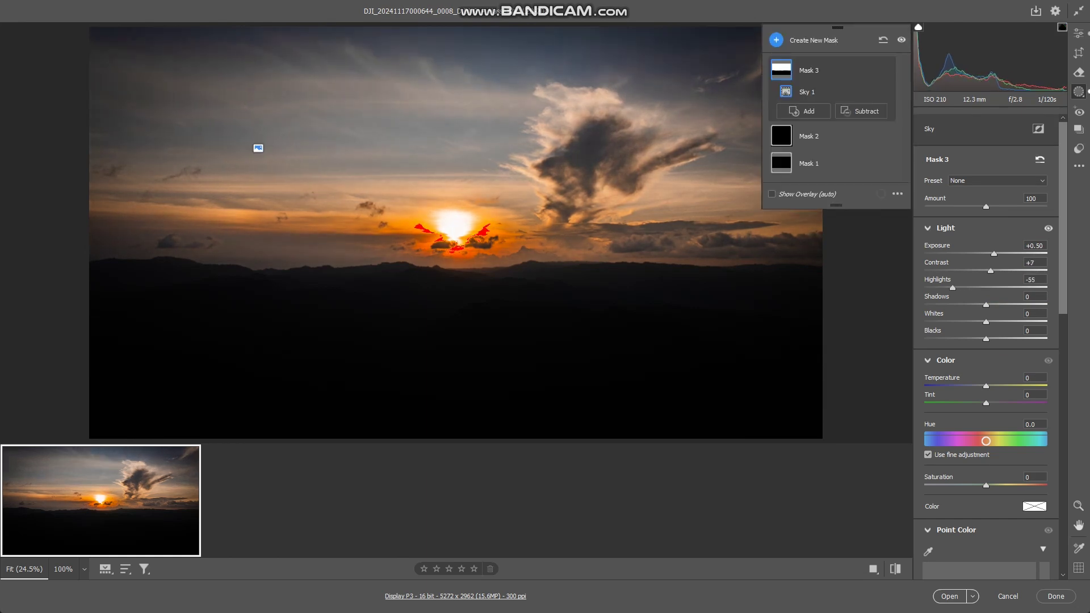
key("Up")
key("Tab")
key("Down")
key("Down")
key("Down")
key("Down")
key("Down")
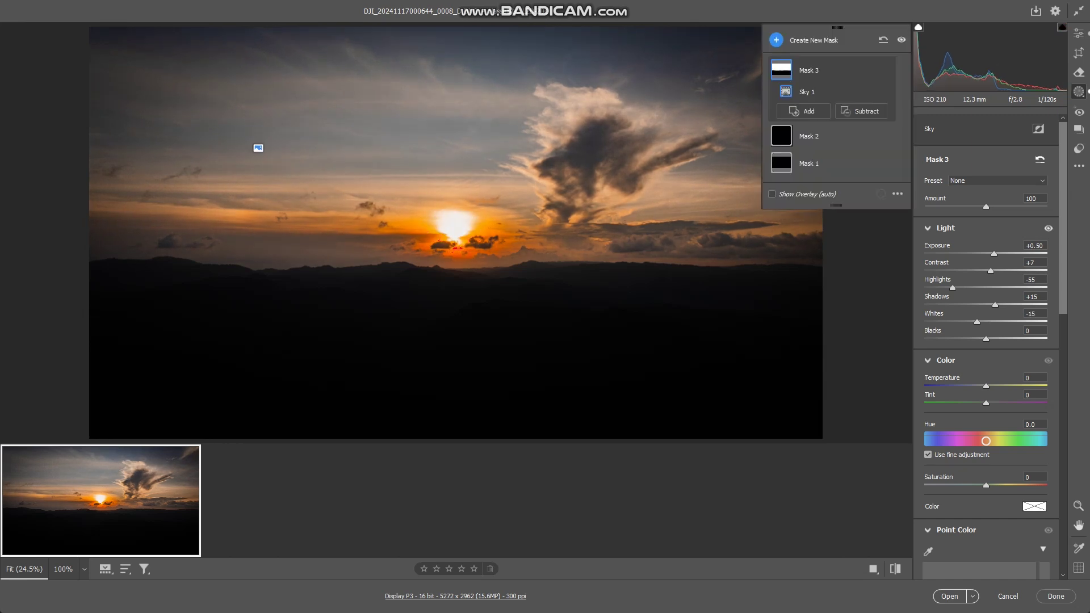
key("Tab")
key("Up")
key("Up")
key("Up")
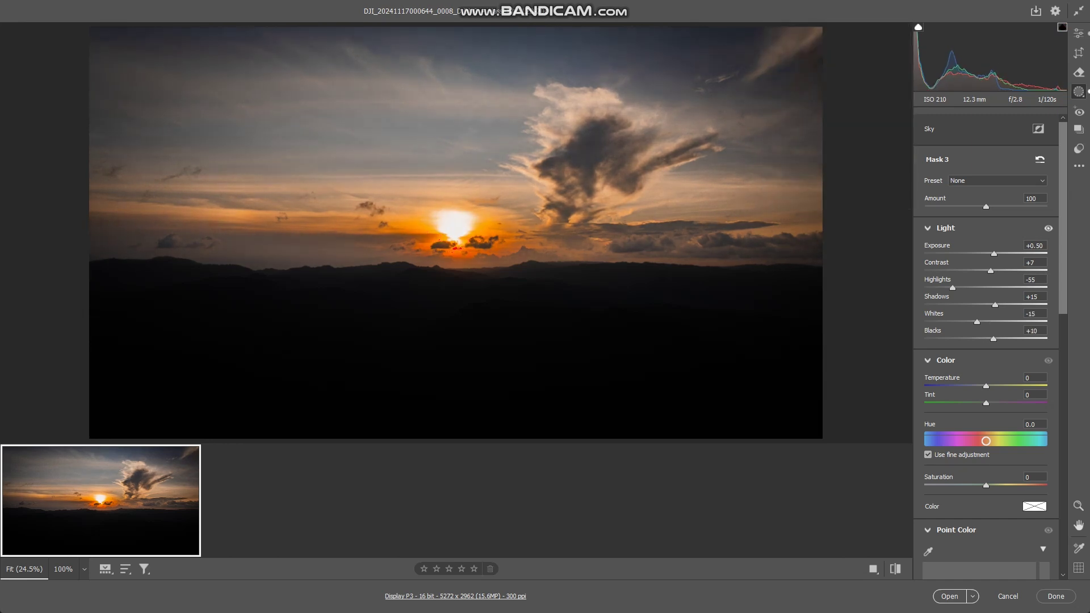
key("Up")
key("Up")
key("Up")
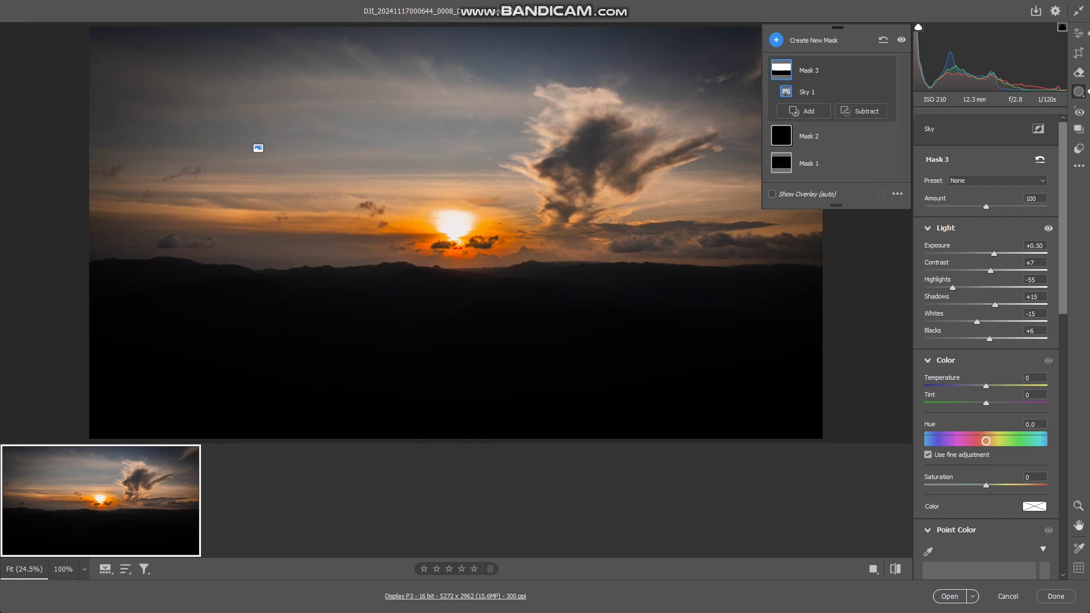
Step: Give the sky mask Temperature +16, Tint +6, Saturation +10, Texture +9, Clarity +12, Sharpness +6
mouse_move(986, 386)
left_mouse_down()
mouse_move(996, 386)
mouse_move(990, 403)
left_mouse_up()
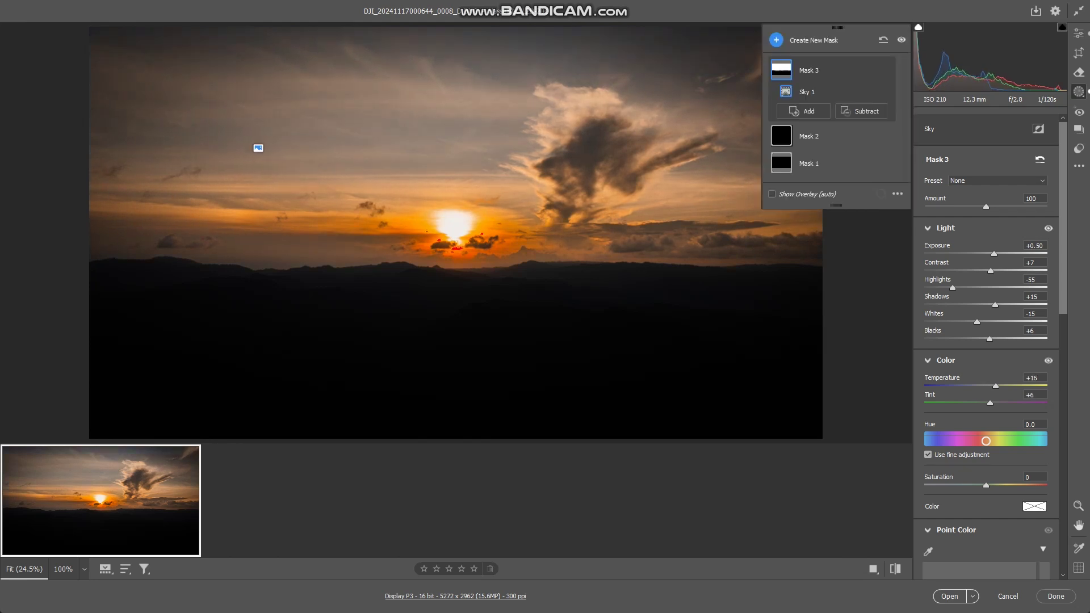
left_click_drag(986, 486, 995, 486)
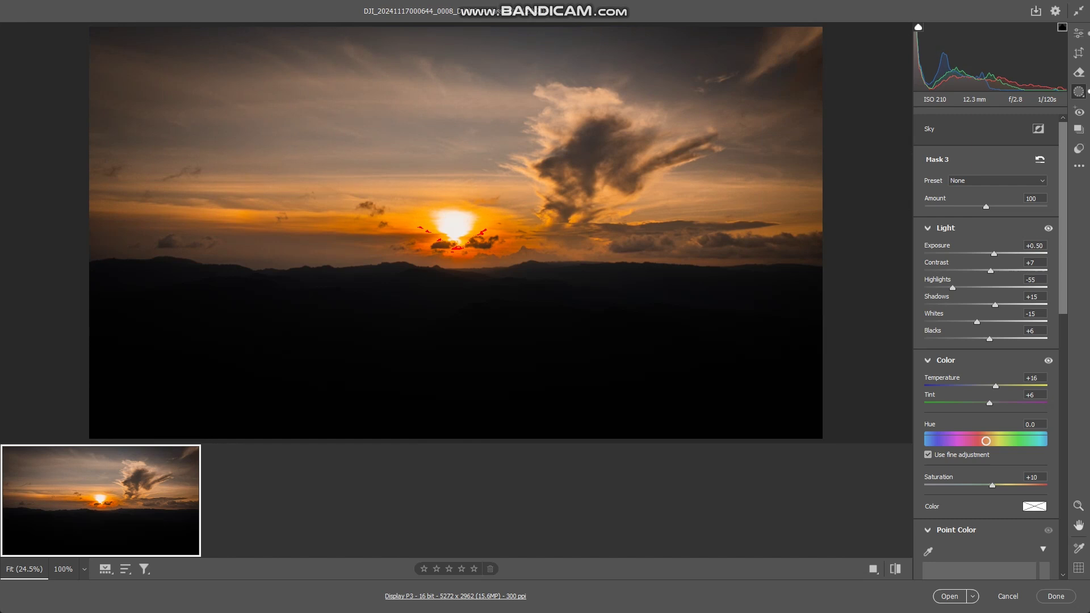
scroll(986, 340, "down", 2)
scroll(986, 341, "down", 2)
scroll(986, 340, "down", 5)
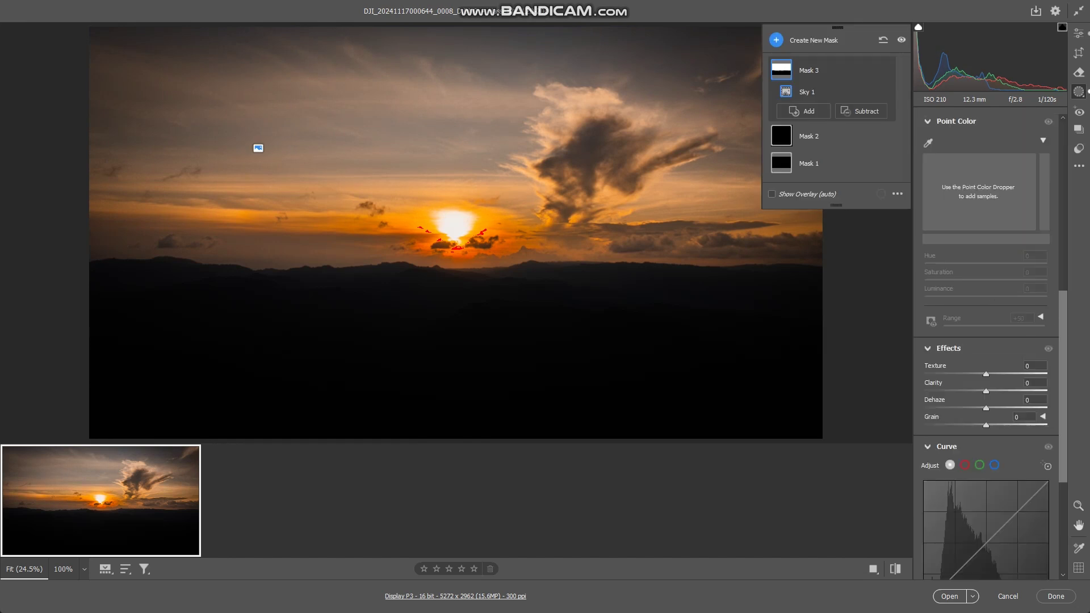
left_click_drag(986, 374, 994, 391)
scroll(986, 397, "down", 3)
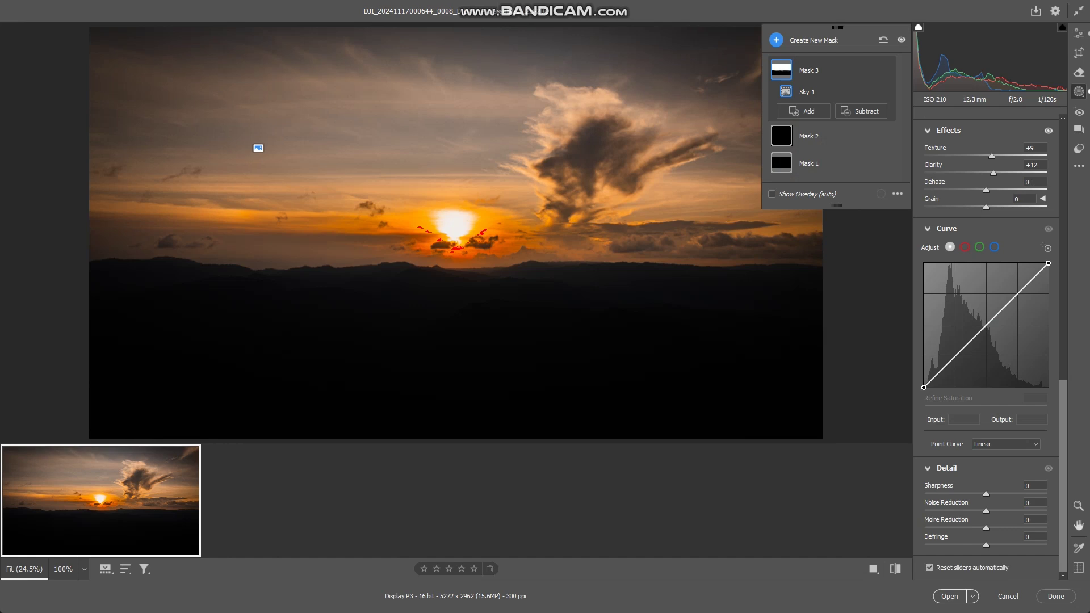
left_click_drag(986, 493, 988, 493)
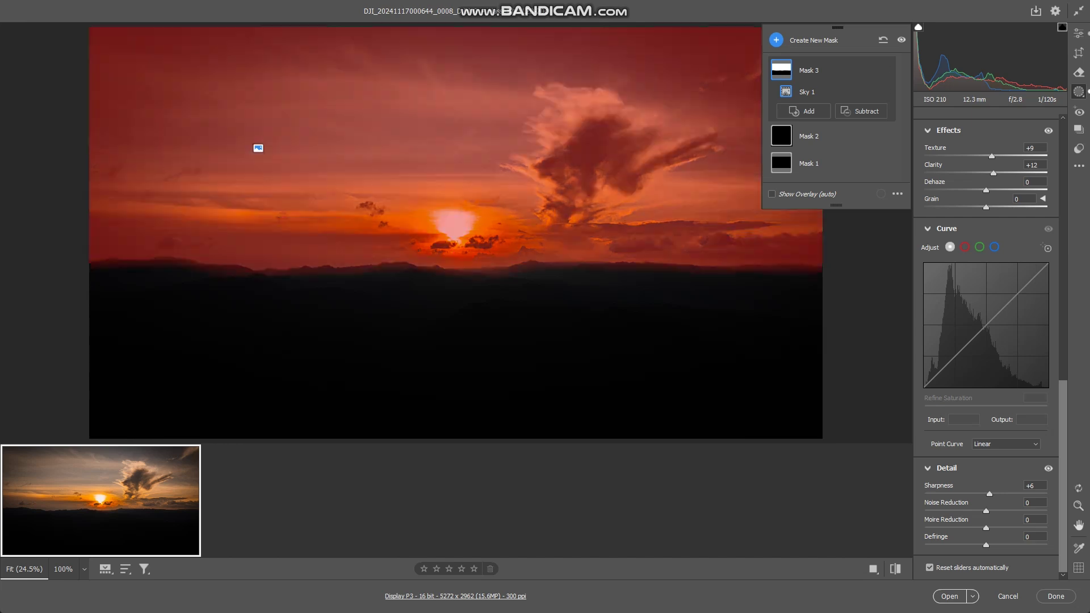
left_click(776, 40)
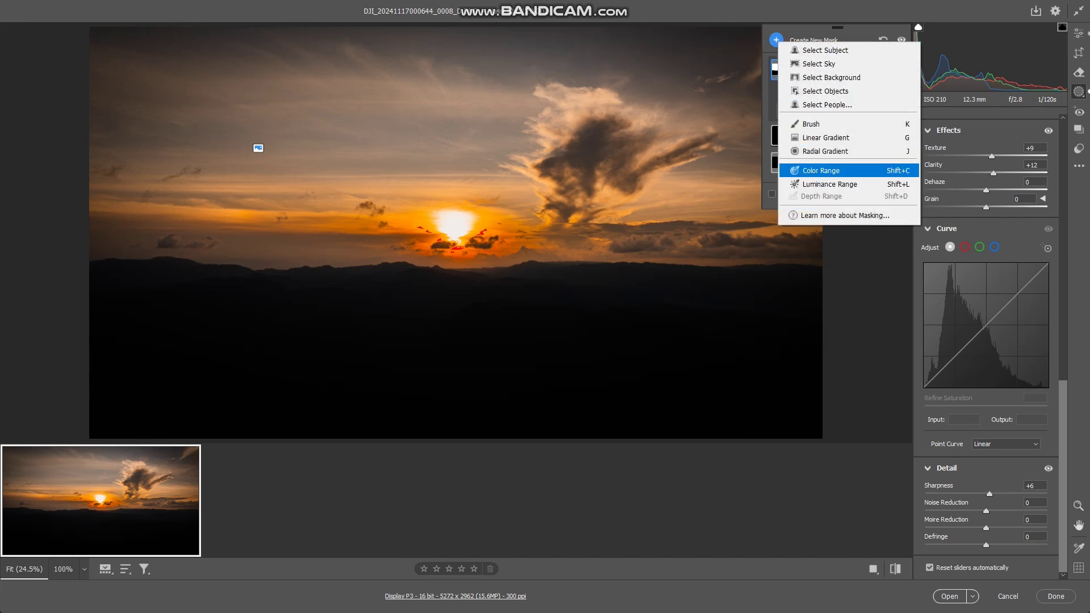
Step: Draw a linear gradient up from the bottom as Mask 4, subtracting the sky from it
key("Up")
key("Up")
key("Return")
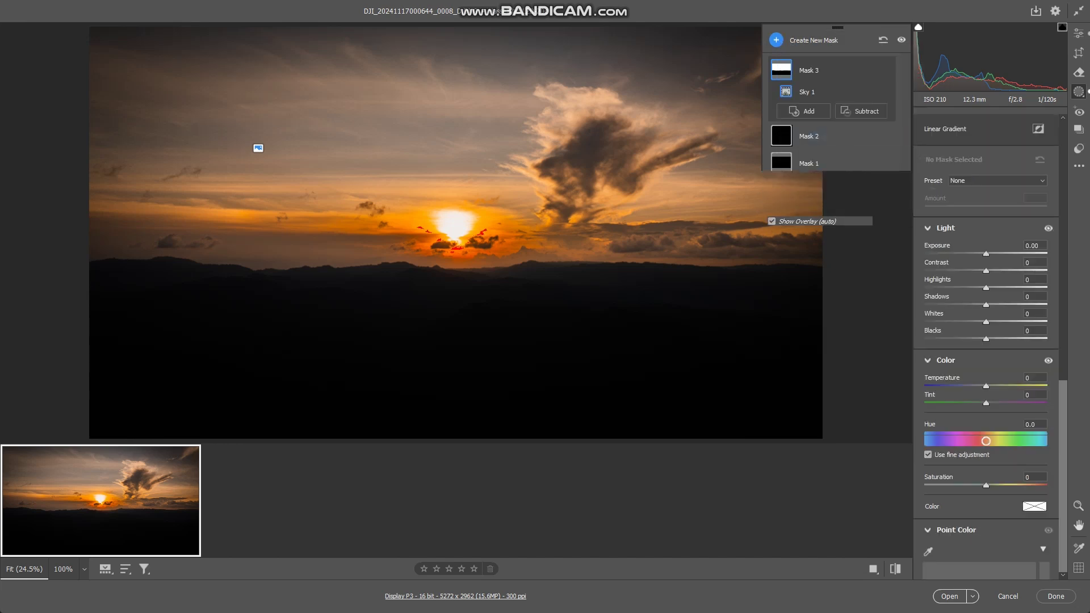
left_click_drag(452, 363, 453, 114)
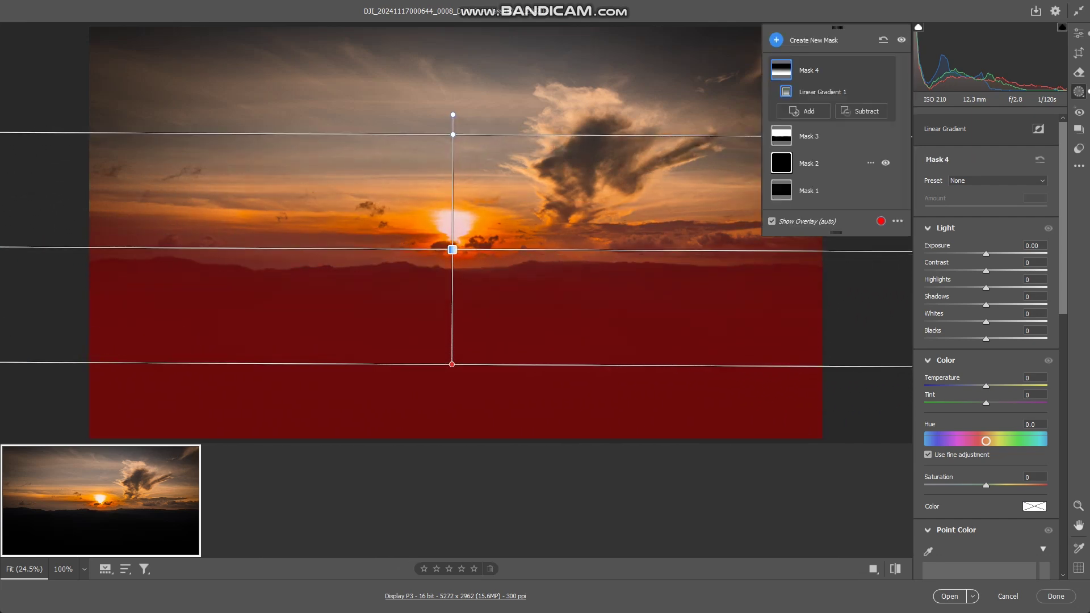
left_click(861, 111)
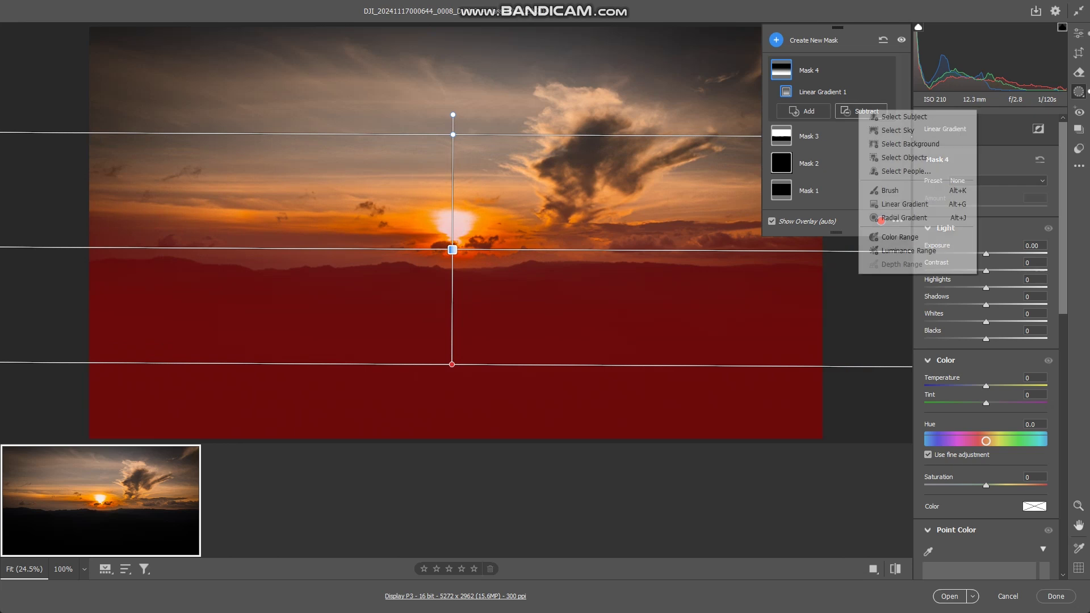
left_click(903, 130)
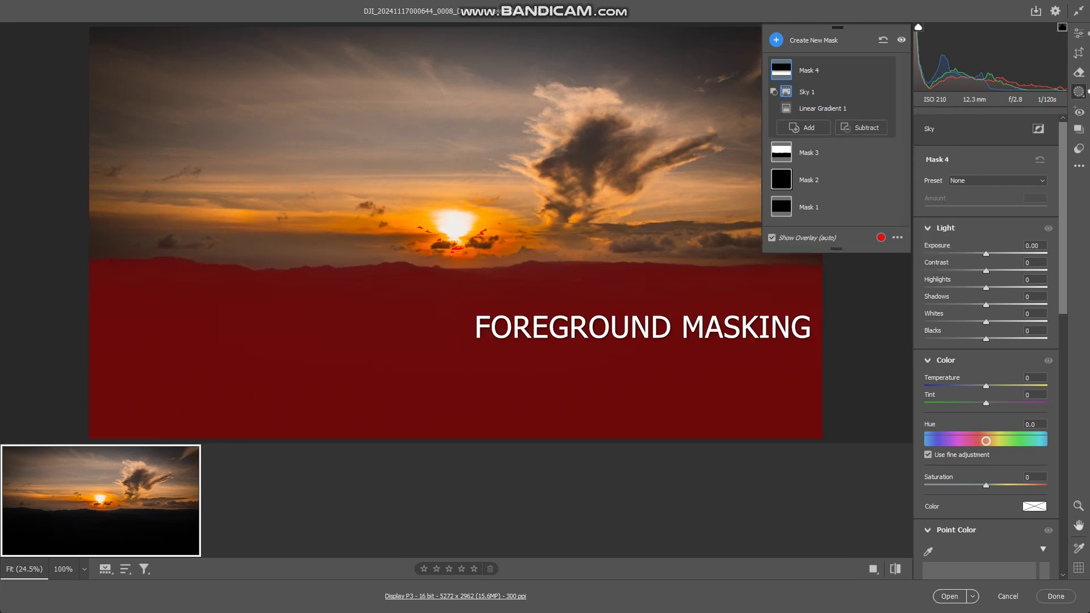
Step: Set the foreground mask's Exposure to +2.60 and Contrast to +21
mouse_move(986, 254)
left_mouse_down()
mouse_move(1031, 254)
mouse_move(965, 288)
left_mouse_up()
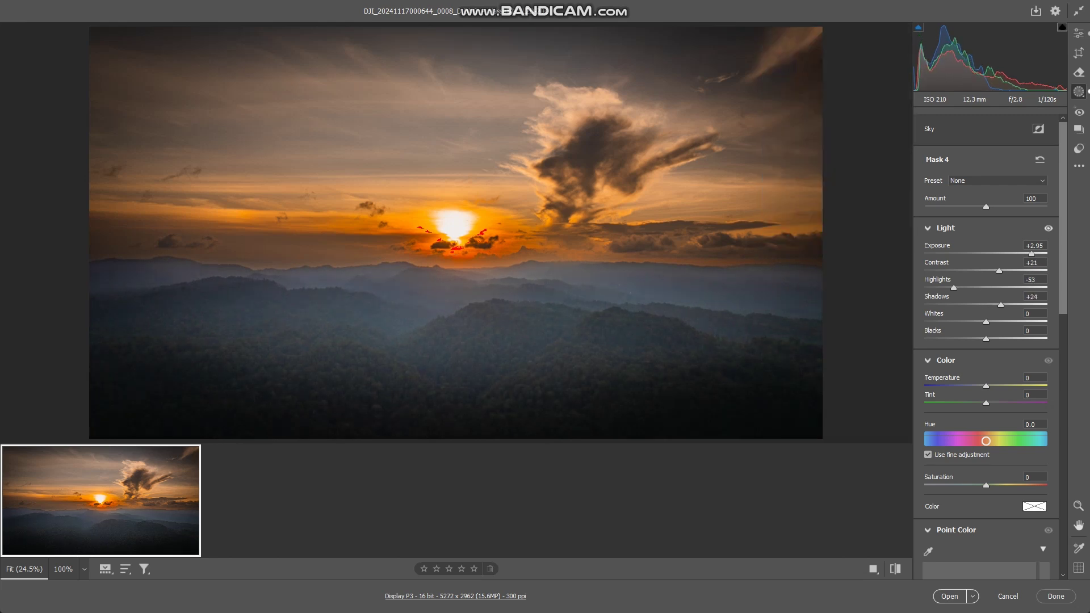
left_click_drag(986, 305, 979, 305)
mouse_move(258, 146)
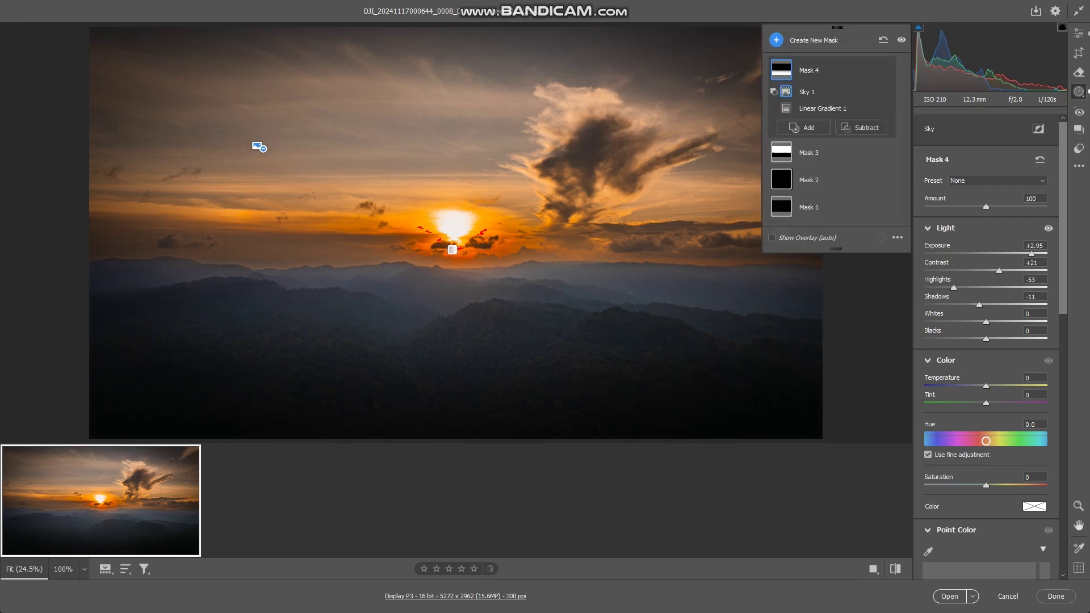
key("Tab")
left_click_drag(1031, 253, 1023, 253)
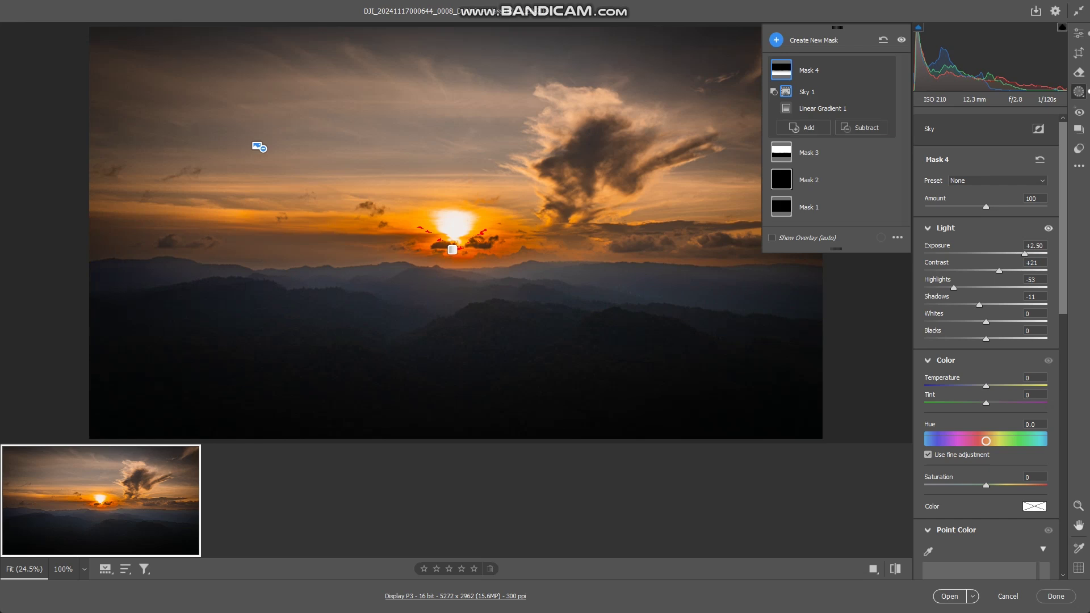
Step: Set foreground Highlights -27, Shadows -5, Whites -77, Blacks +4 and Temperature +11
mouse_move(986, 339)
left_mouse_down()
mouse_move(973, 321)
mouse_move(941, 321)
left_mouse_up()
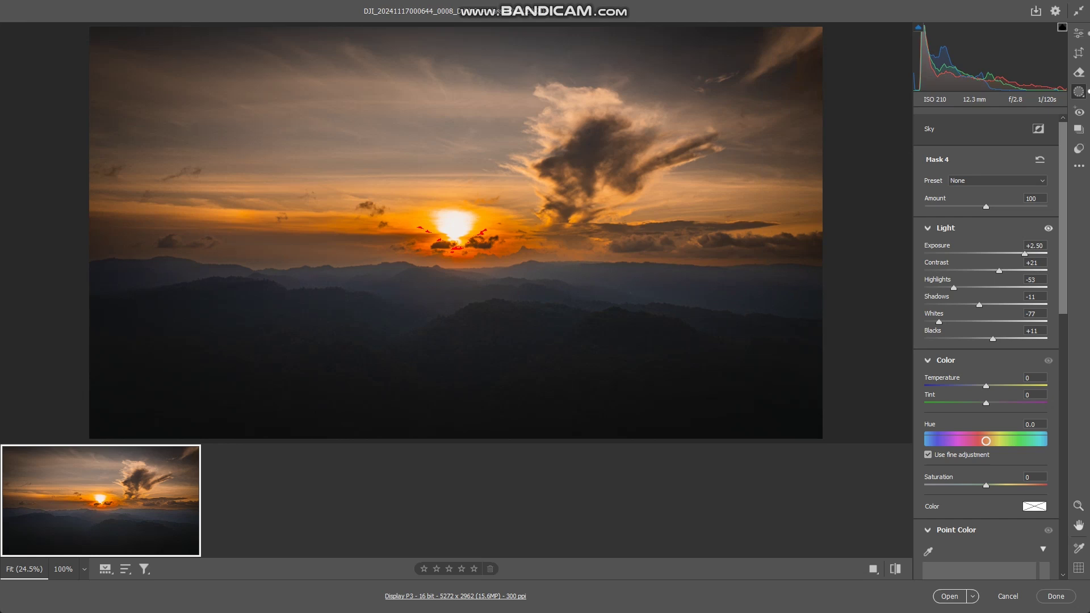
mouse_move(993, 338)
left_mouse_down()
mouse_move(1004, 339)
mouse_move(988, 339)
left_mouse_up()
left_click_drag(954, 288, 958, 287)
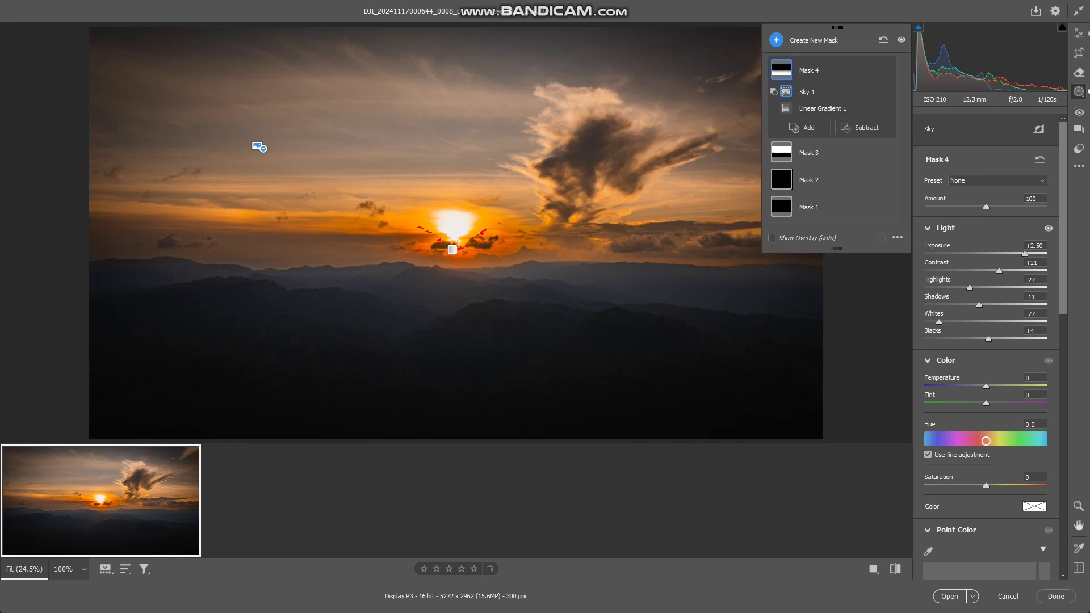
left_click_drag(979, 305, 983, 305)
left_click_drag(1025, 254, 1019, 254)
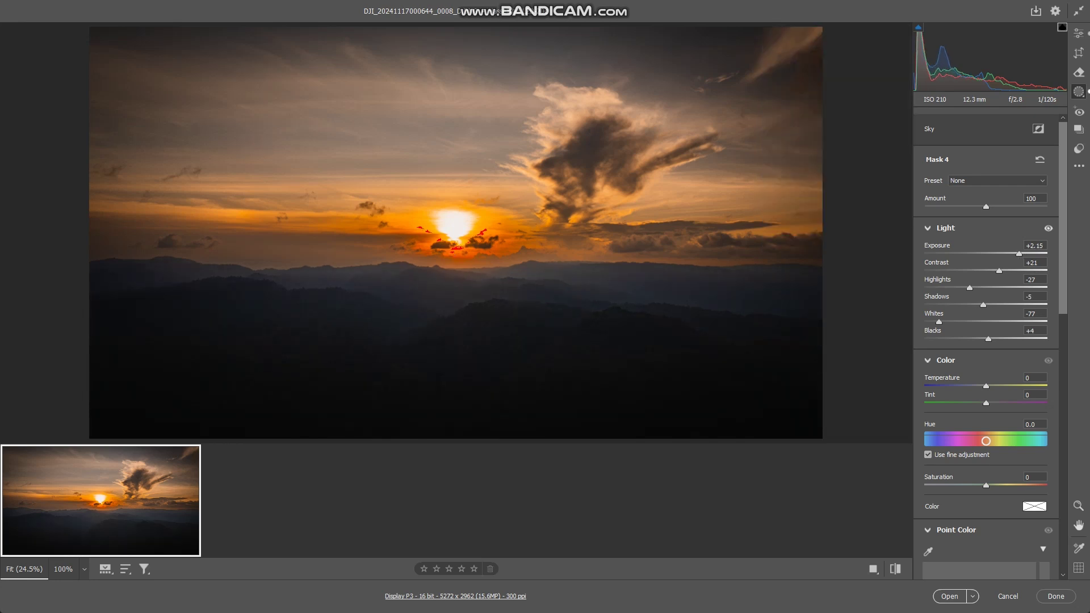
key("ctrl+z")
key("ctrl+z")
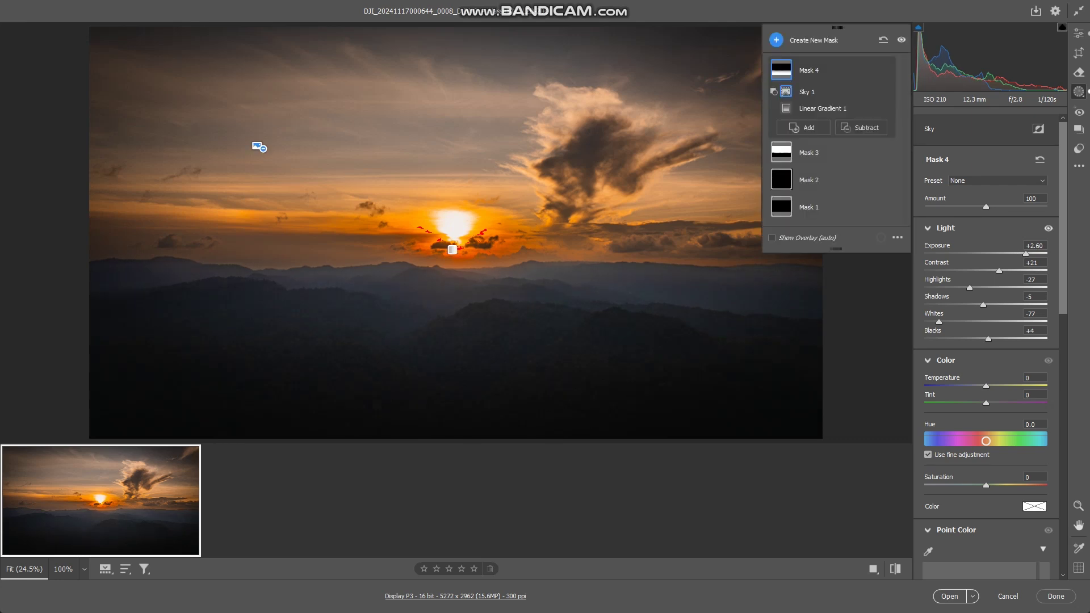
key("ctrl+z")
Step: Give Mask 4 Saturation +12, Texture +4, Clarity +6, Dehaze +7 and Sharpness +4
left_click_drag(986, 486, 993, 485)
scroll(986, 340, "down", 3)
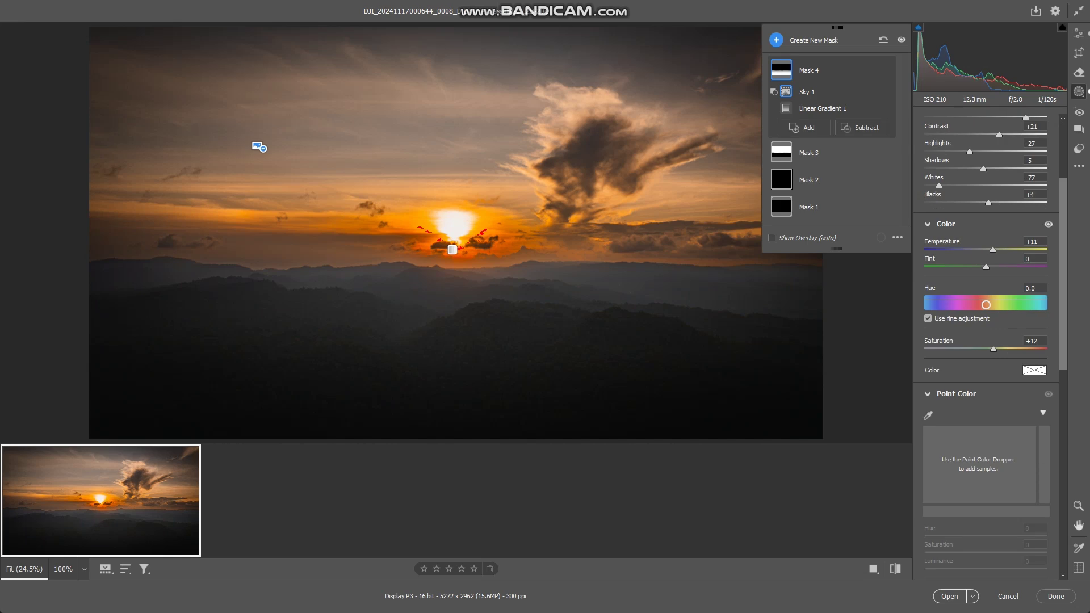
scroll(986, 340, "down", 3)
left_click_drag(986, 510, 990, 527)
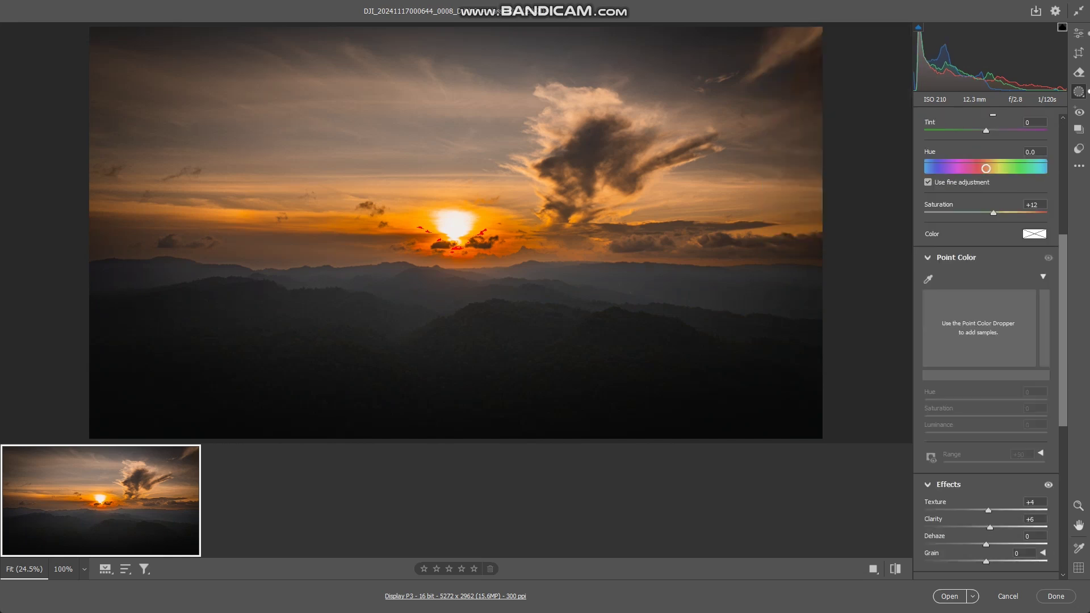
scroll(990, 527, "down", 5)
left_click_drag(986, 272, 991, 272)
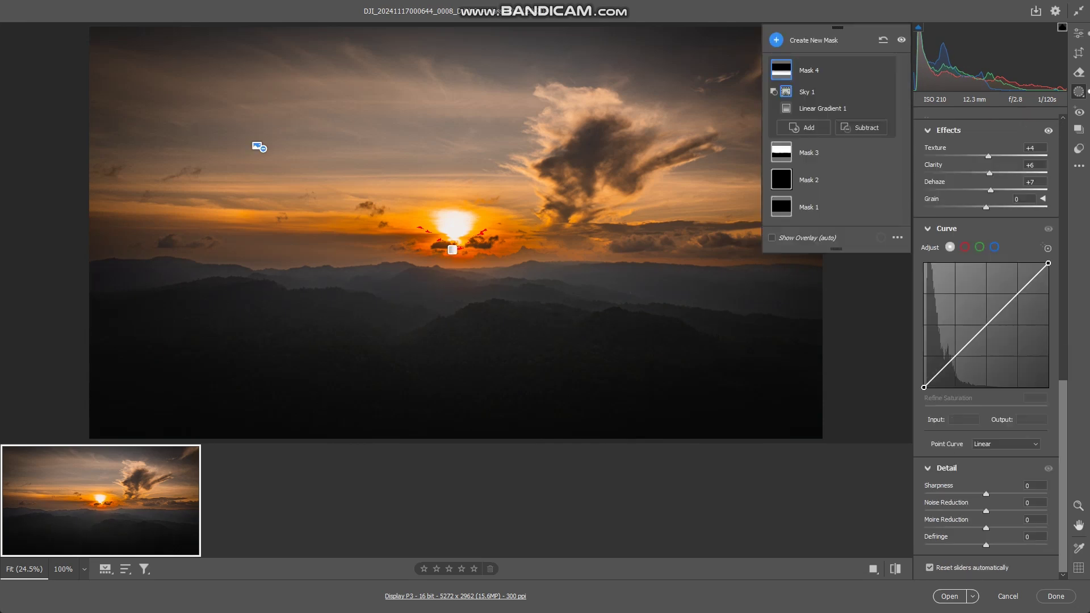
left_click_drag(985, 494, 988, 493)
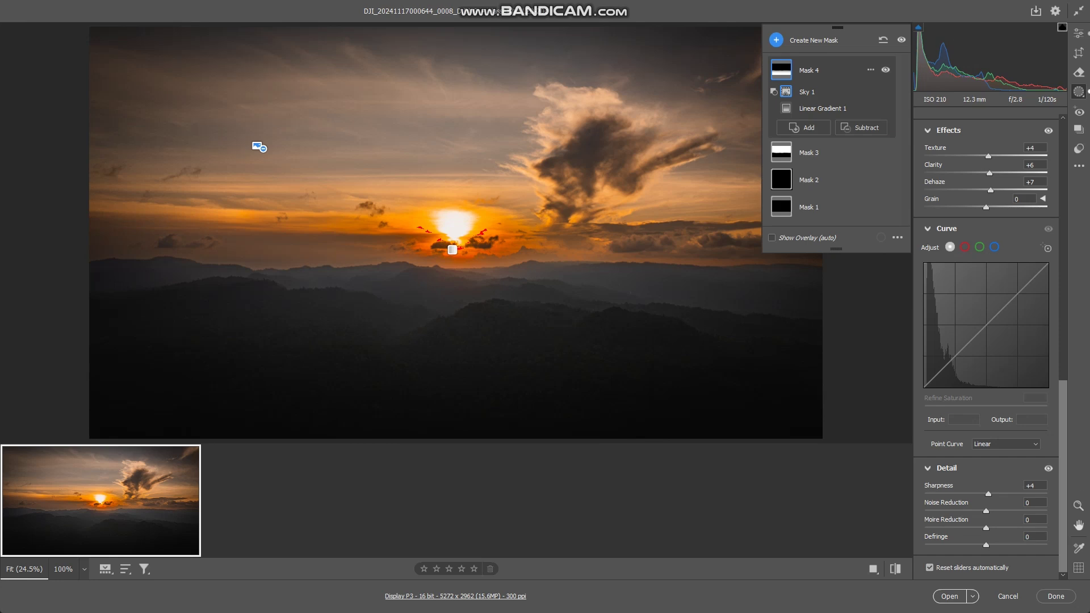
Step: Paint brush Mask 5 over the lower mountains and forest, leaving the sky and sun uncovered
left_click(776, 40)
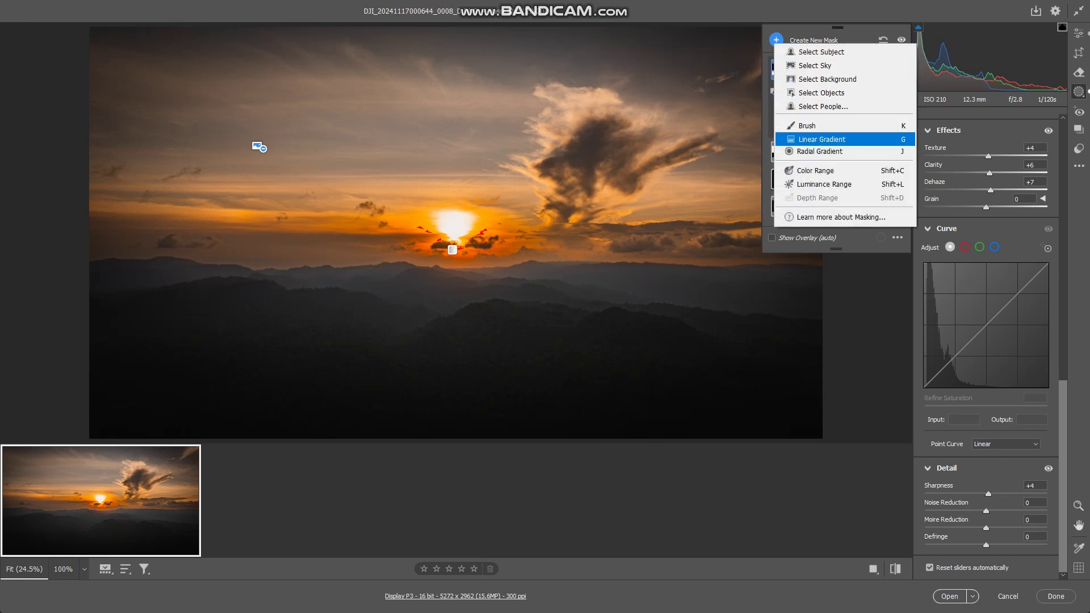
key("Return")
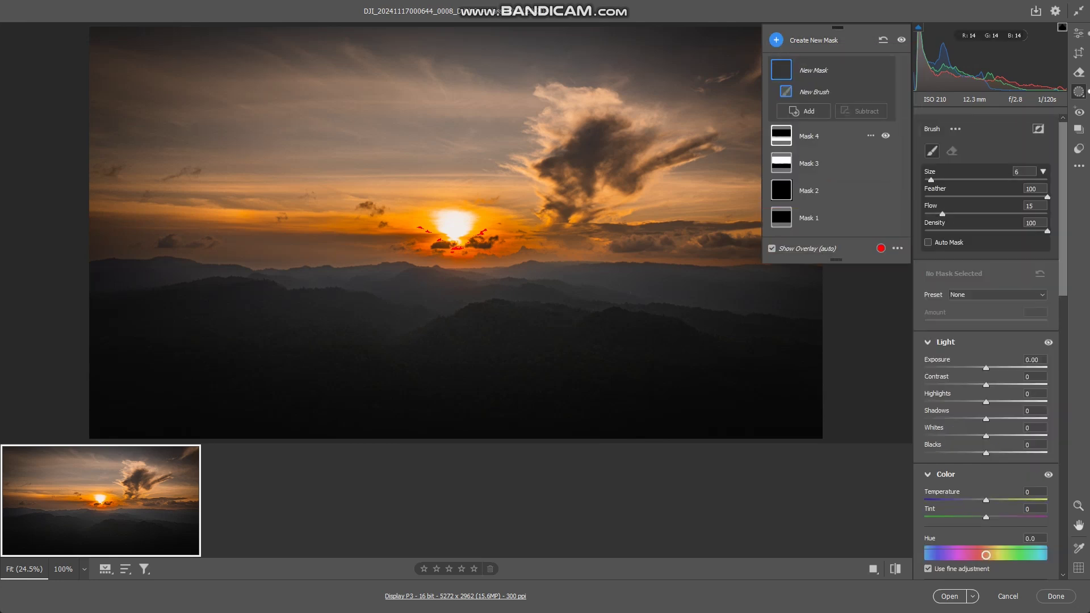
key("bracketright")
key("bracketright")
key("bracketright")
key("bracketright")
key("bracketleft")
key("bracketleft")
left_click_drag(134, 418, 817, 423)
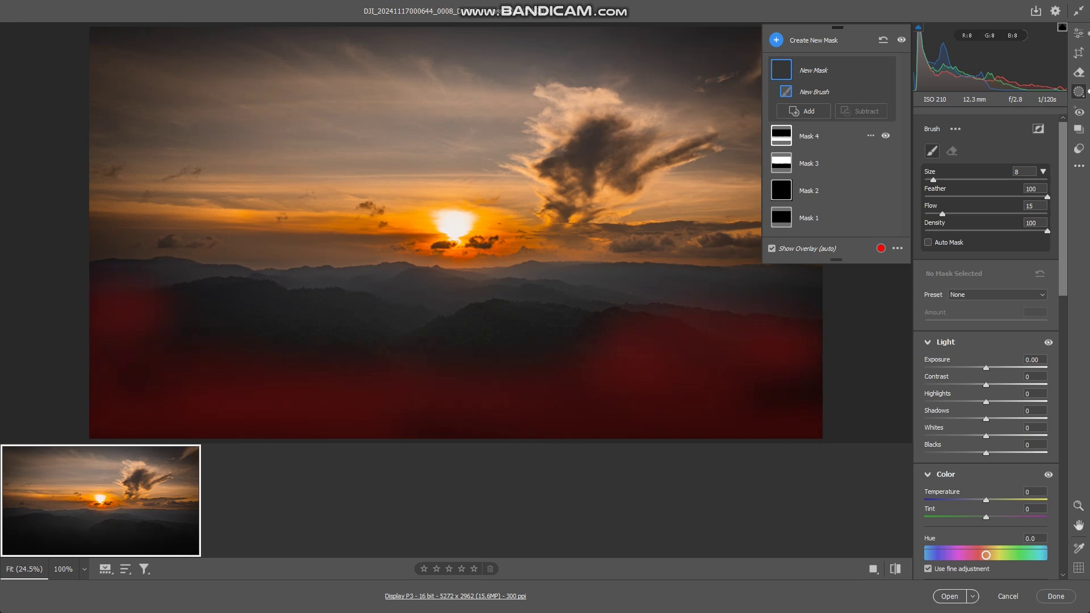
left_click_drag(148, 349, 250, 310)
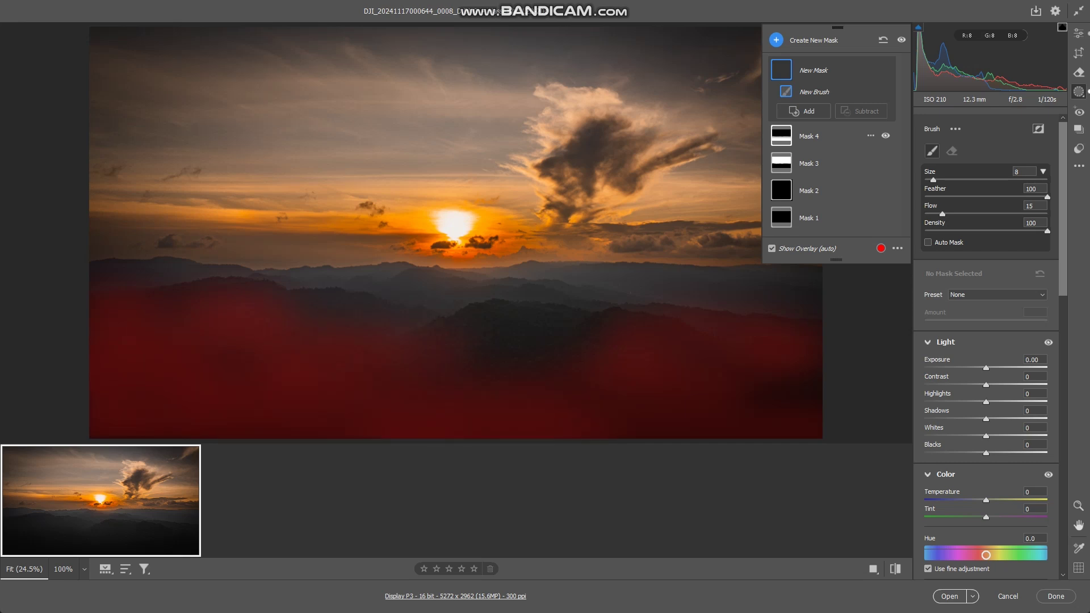
left_click_drag(803, 397, 821, 397)
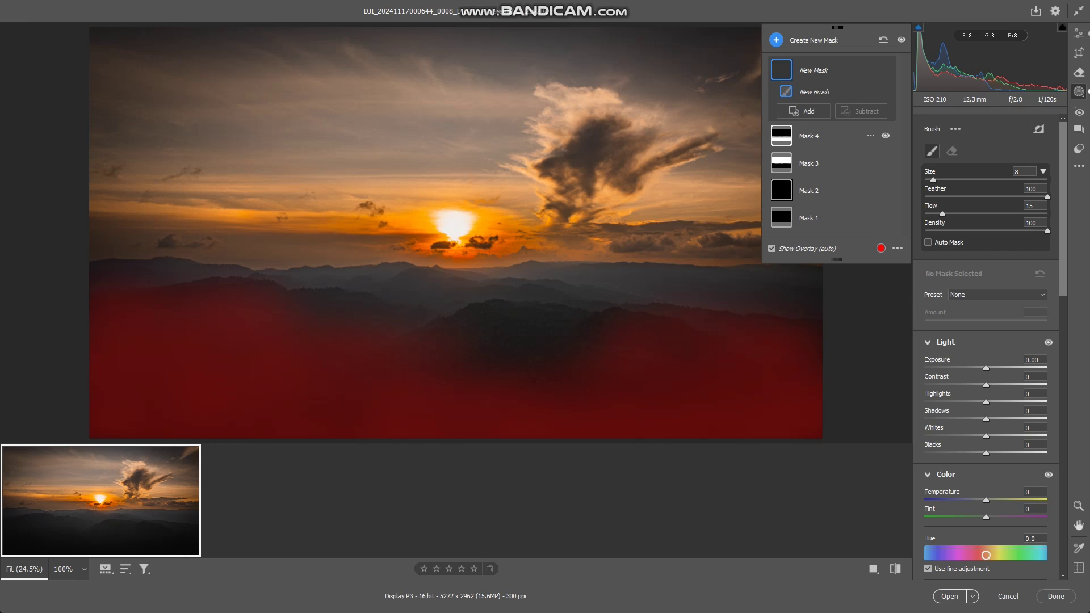
left_click(428, 399)
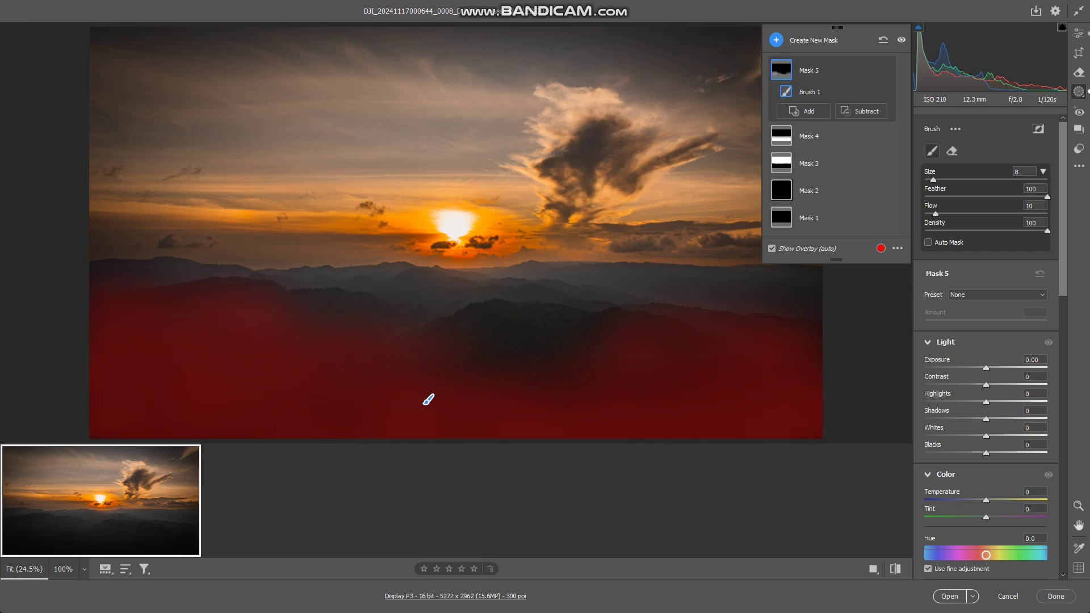
Step: Set Mask 5's brush to Flow 34 and Density 31 with a nearly hard feather
key("3")
key("4")
key("shift+9")
key("shift+8")
key("shift+bracketleft")
key("shift+bracketleft")
key("shift+bracketright")
key("shift+bracketleft")
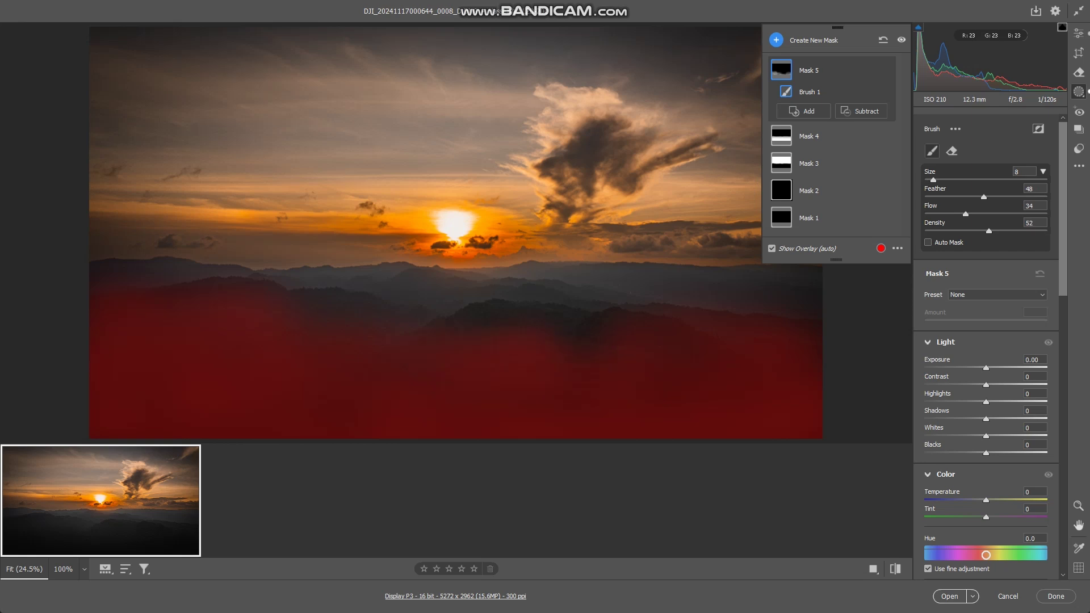
key("shift+bracketleft")
key("shift+bracketleft")
key("shift+bracketleft")
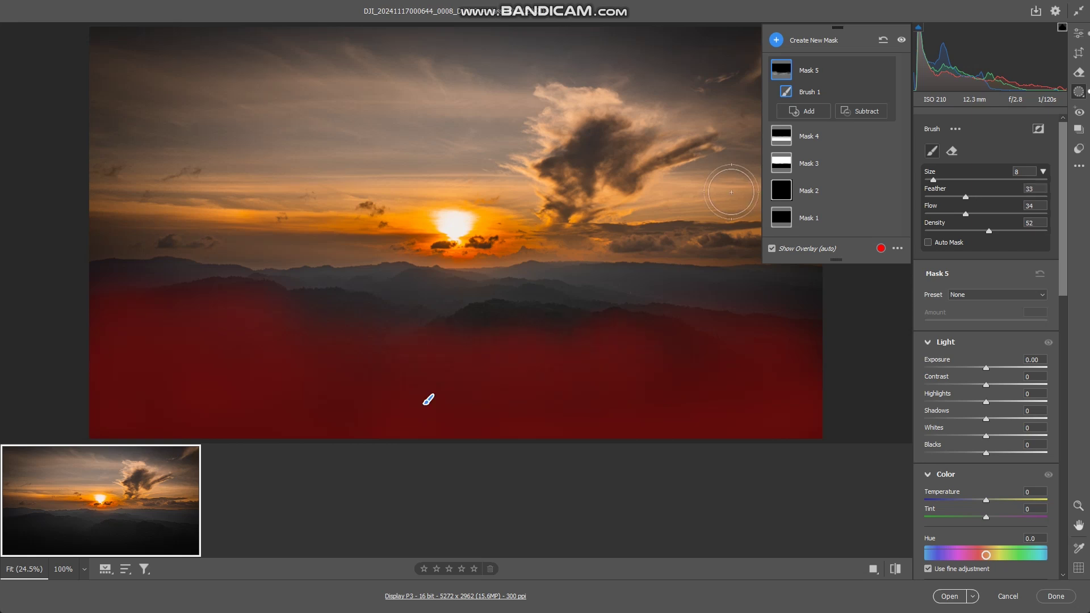
Step: Paint a hard-edged stroke on Mask 5, undo it, then soften the feather and zero the density
left_click_drag(548, 322, 571, 322)
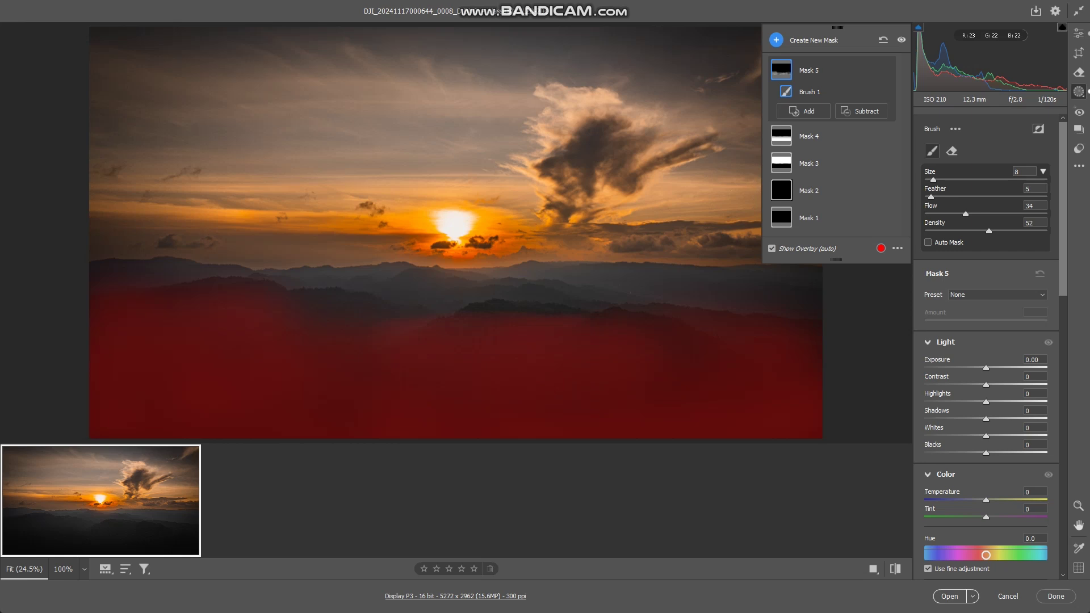
key("z")
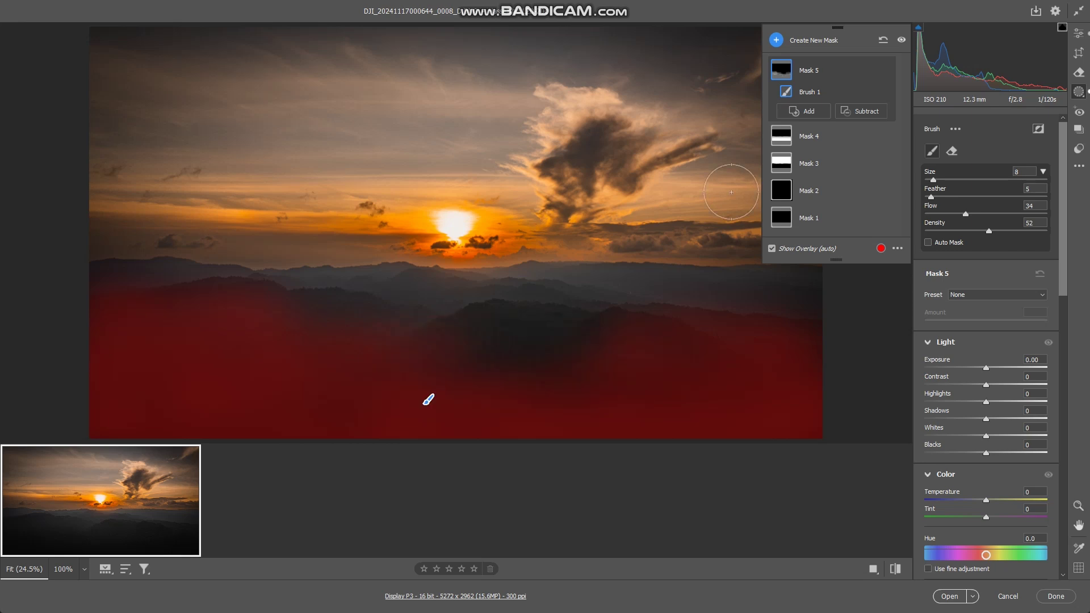
key("shift+bracketright")
key("shift+bracketright")
key("shift+bracketright")
key("shift+bracketright")
key("shift+bracketright")
key("shift+bracketright")
key("shift+0")
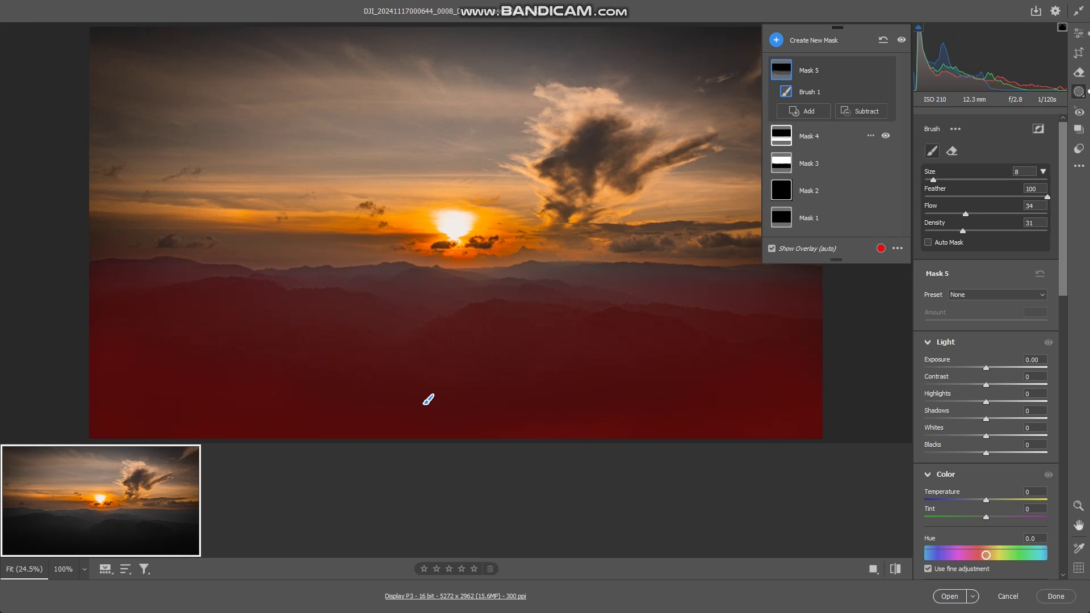
Step: Subtract the sky from Mask 5 and lift the hills: Exposure +2.60, Shadows +25, Blacks +13
left_click(860, 112)
left_click(931, 136)
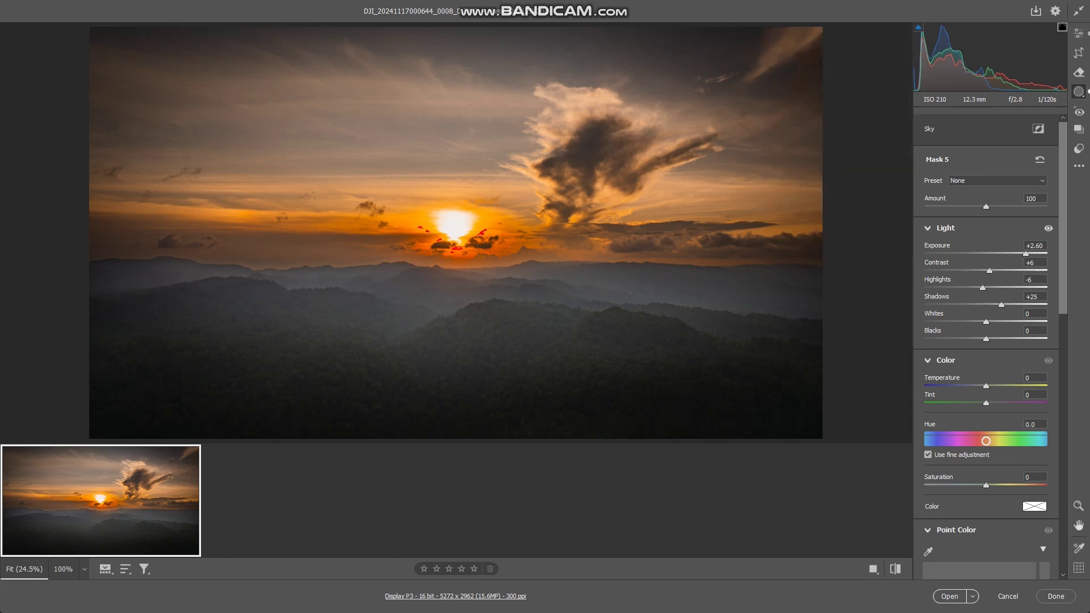
left_click_drag(986, 339, 993, 339)
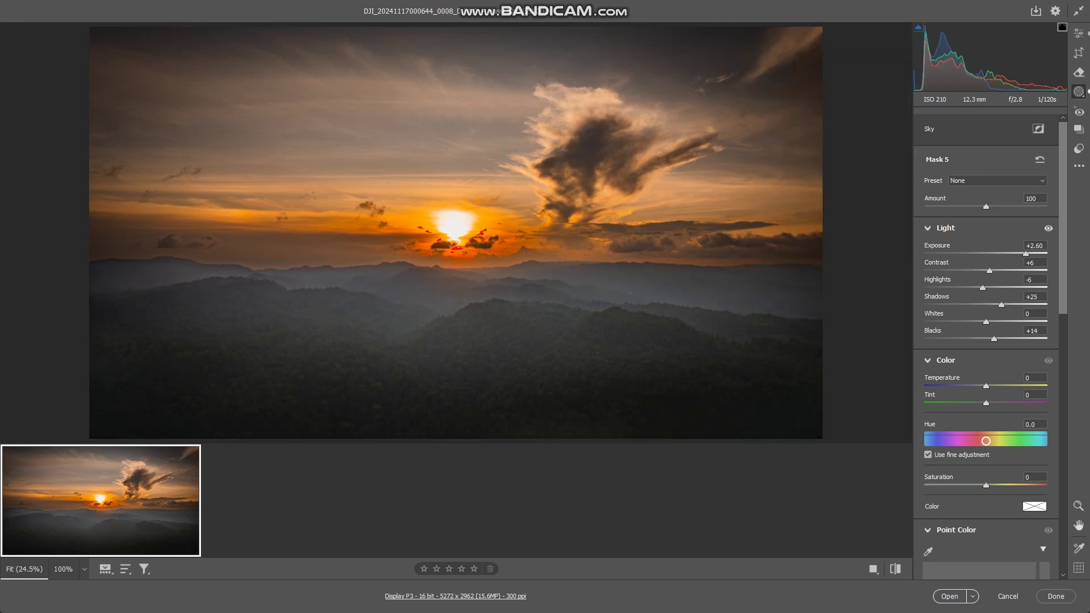
left_click(986, 322)
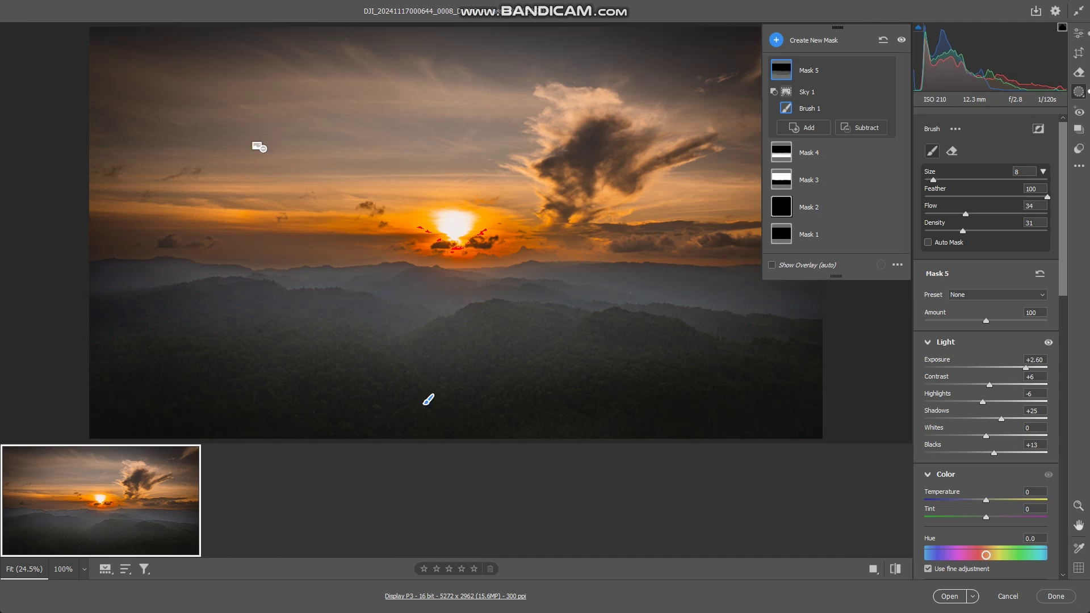
Step: Brighten Mask 5, raise brush density, and paint haze over the right forest and horizon band
left_click_drag(1026, 367, 1032, 367)
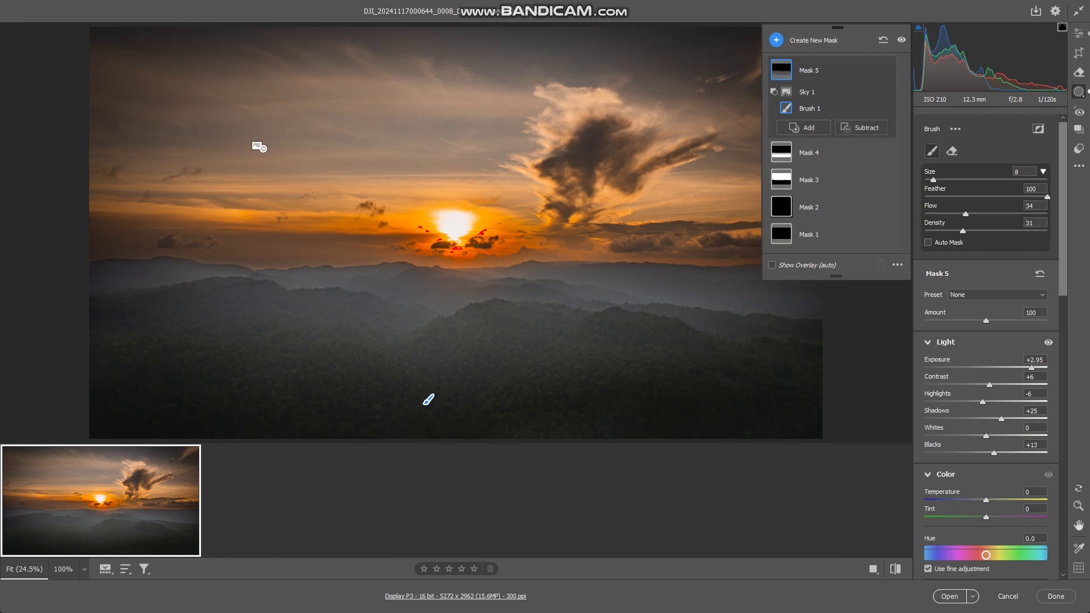
mouse_move(962, 231)
left_mouse_down()
mouse_move(993, 231)
mouse_move(993, 213)
left_mouse_up()
left_click_drag(652, 409, 545, 329)
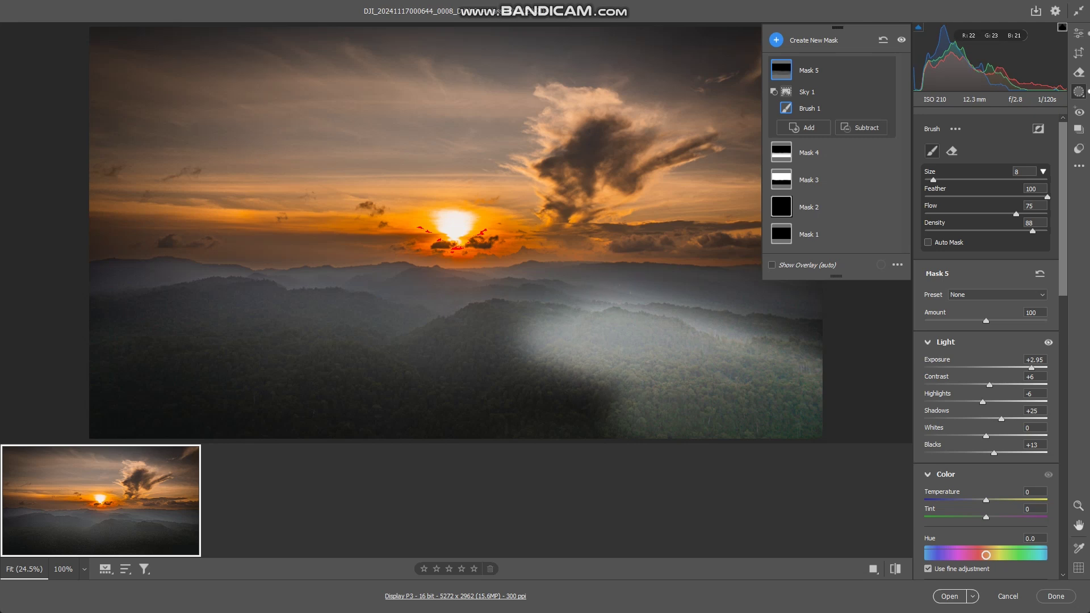
left_click_drag(625, 312, 465, 420)
left_click_drag(585, 292, 204, 295)
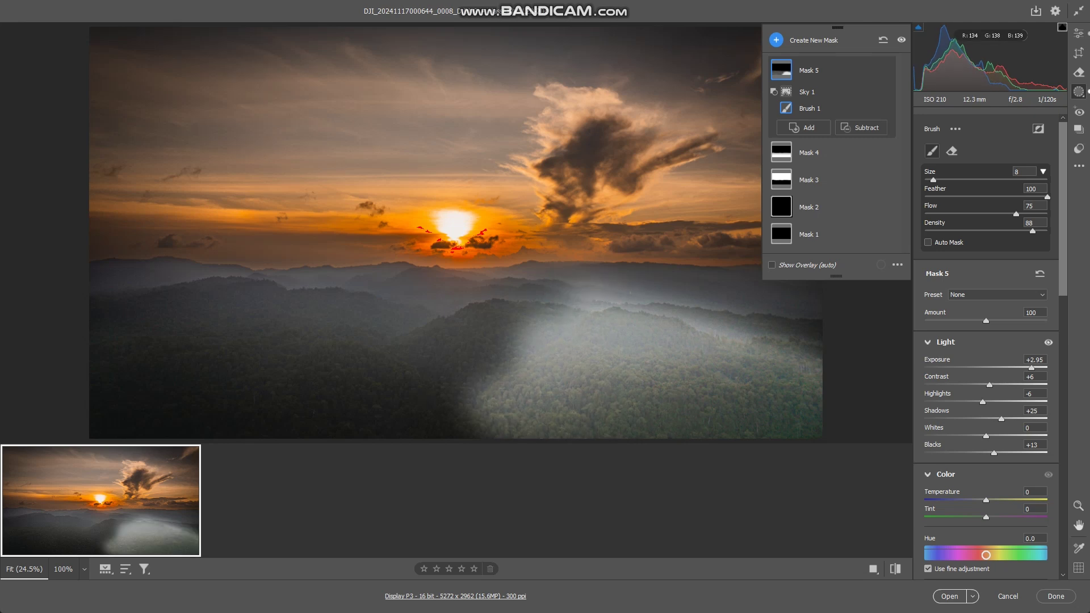
Step: Fill haze over the left forest and gaps, then tone it to Exposure +1.45, Highlights -17
mouse_move(272, 295)
left_mouse_down()
mouse_move(142, 295)
mouse_move(148, 397)
mouse_move(398, 420)
mouse_move(454, 341)
left_mouse_up()
mouse_move(340, 341)
left_mouse_down()
mouse_move(170, 420)
mouse_move(142, 307)
mouse_move(511, 352)
mouse_move(514, 332)
left_mouse_up()
mouse_move(568, 301)
left_mouse_down()
mouse_move(318, 284)
mouse_move(454, 278)
left_mouse_up()
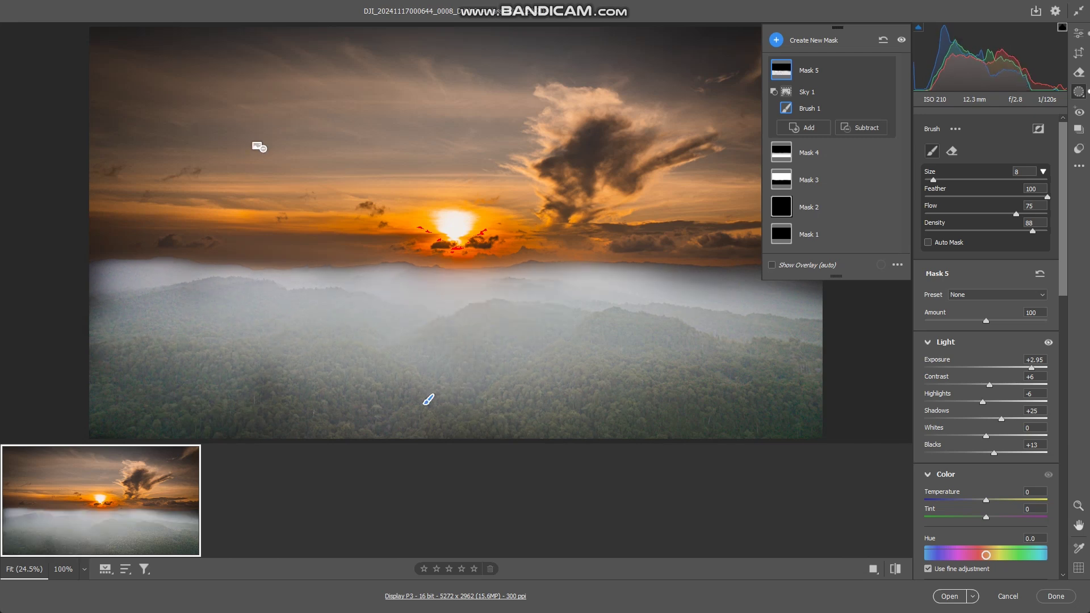
left_click_drag(1031, 368, 1008, 368)
mouse_move(983, 402)
left_mouse_down()
mouse_move(941, 436)
mouse_move(962, 436)
left_mouse_up()
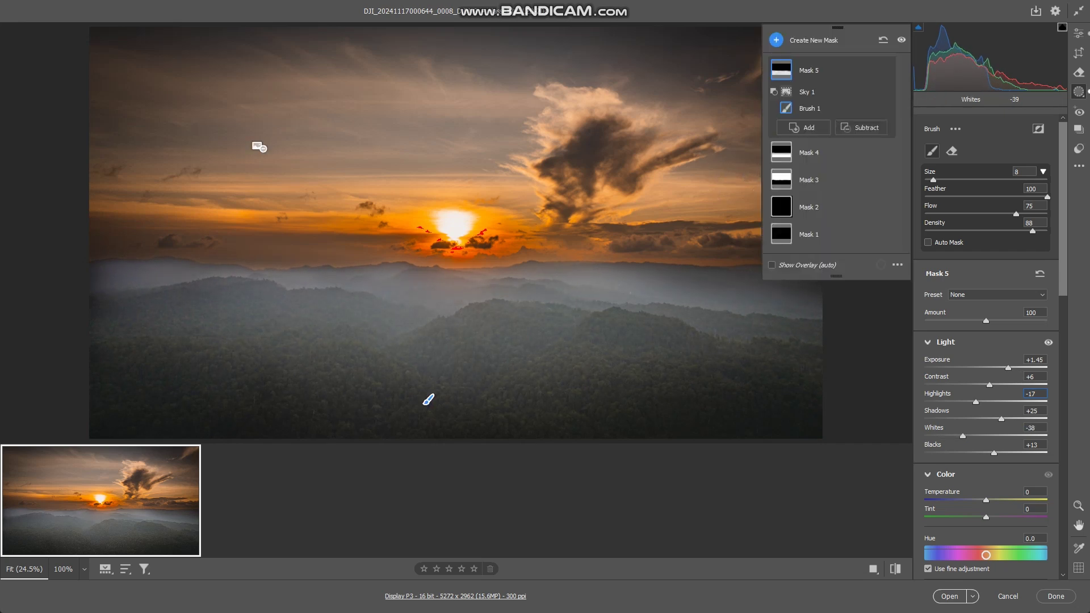
Step: Paint brush Mask 6 along the horizon, subtract the sky, and darken it to Exposure -1.05
key("e")
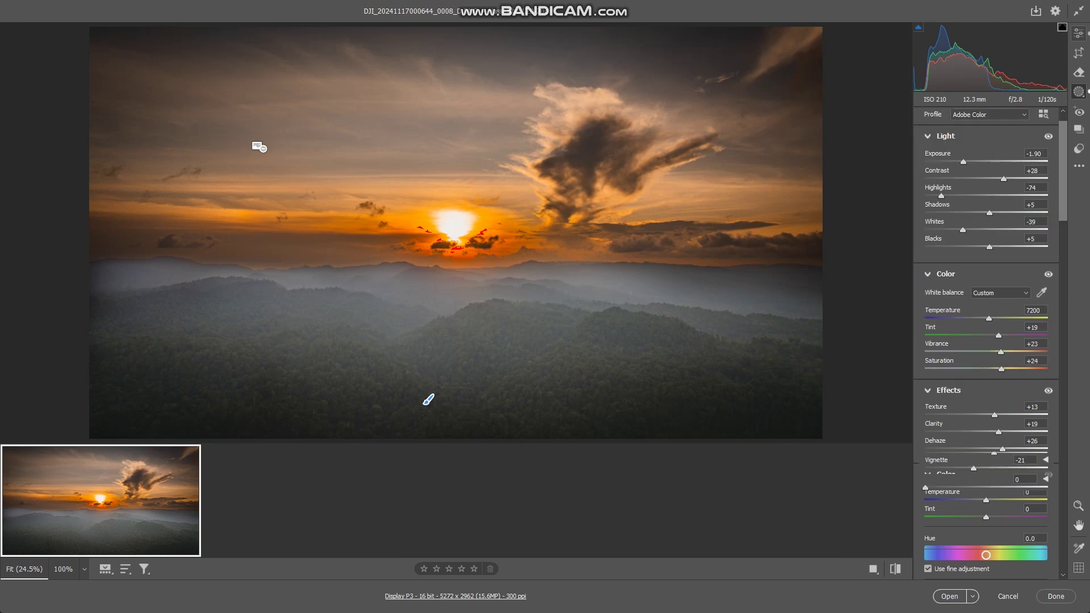
left_click(776, 39)
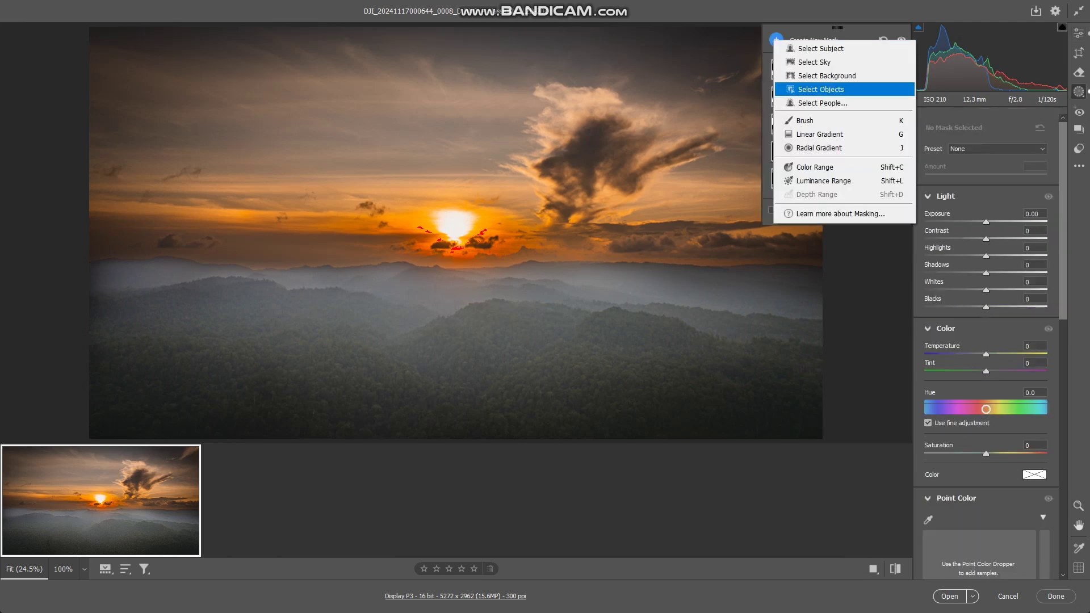
left_click(804, 121)
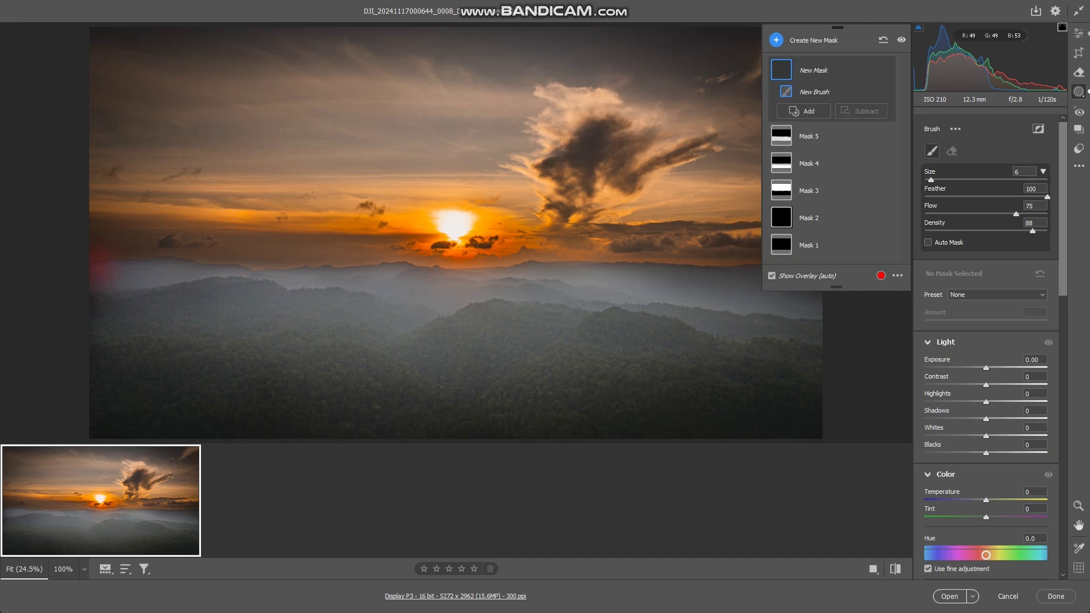
left_click_drag(215, 274, 652, 270)
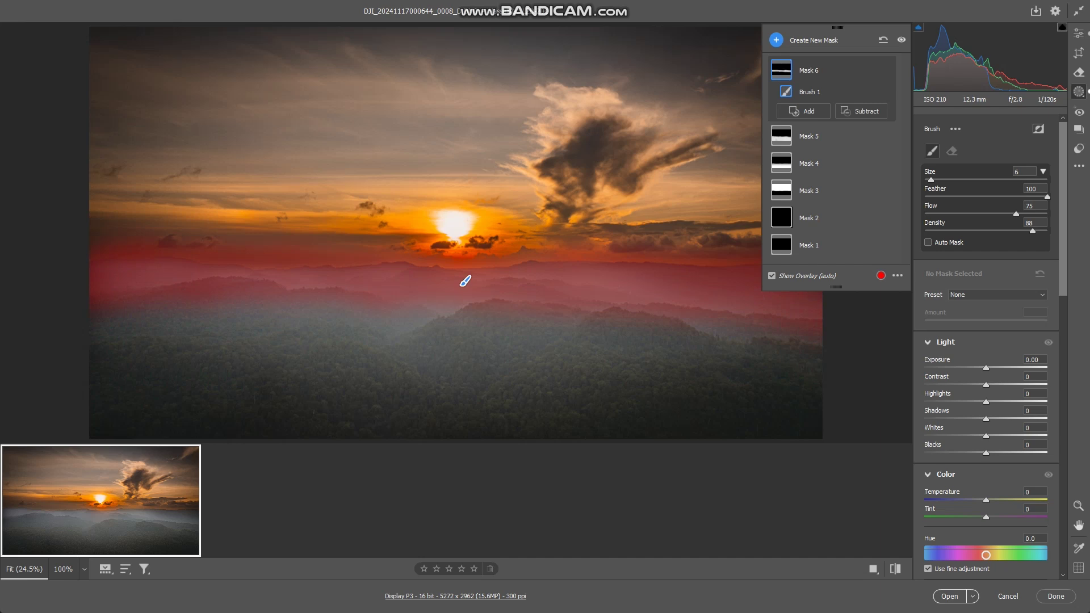
left_click(861, 111)
left_click(892, 131)
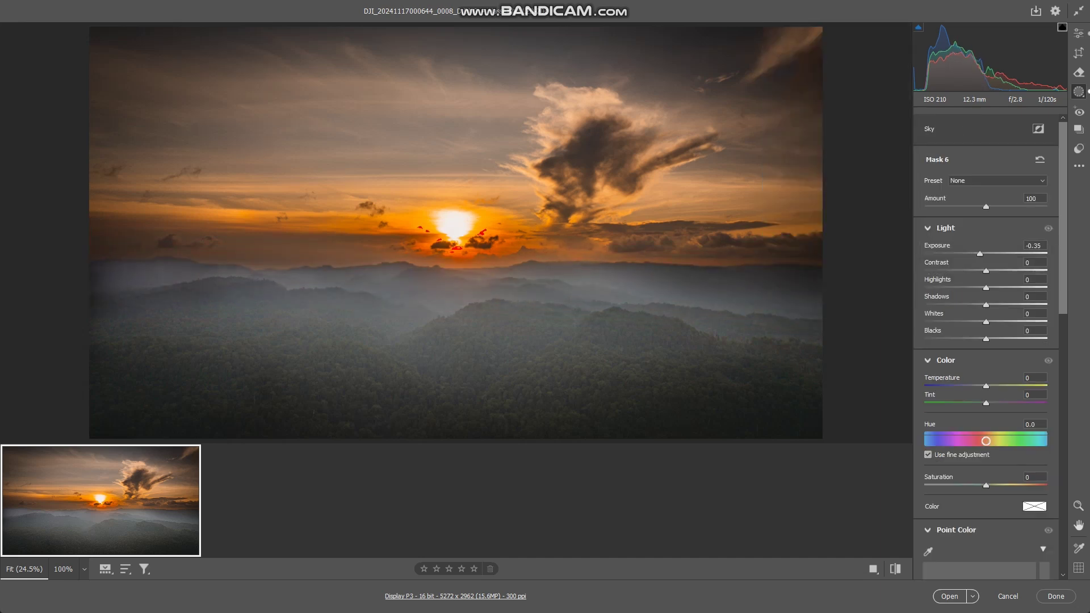
key("Down")
key("Down")
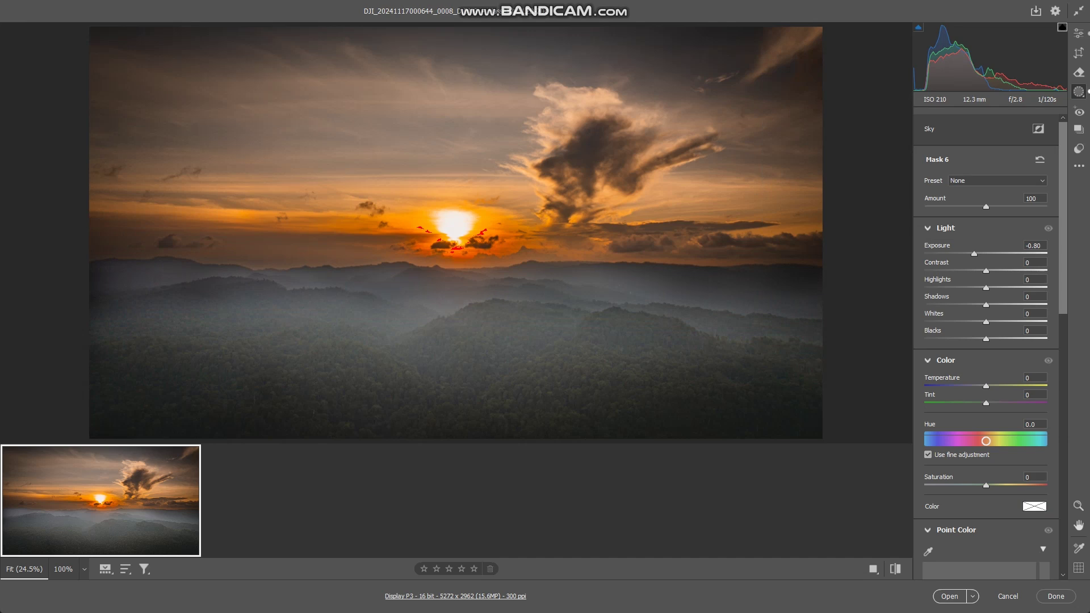
key("Down")
key("Down")
key("Down")
key("Down")
key("Down")
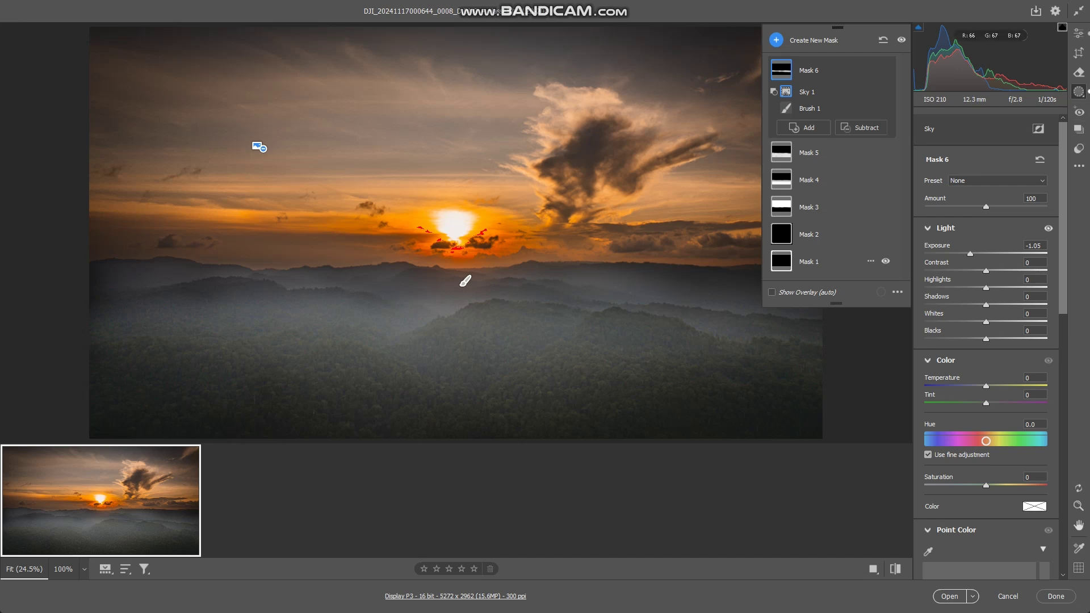
Step: Add linear gradient Mask 7 over the lower foreground, brightening it and lifting its shadows
left_click(776, 40)
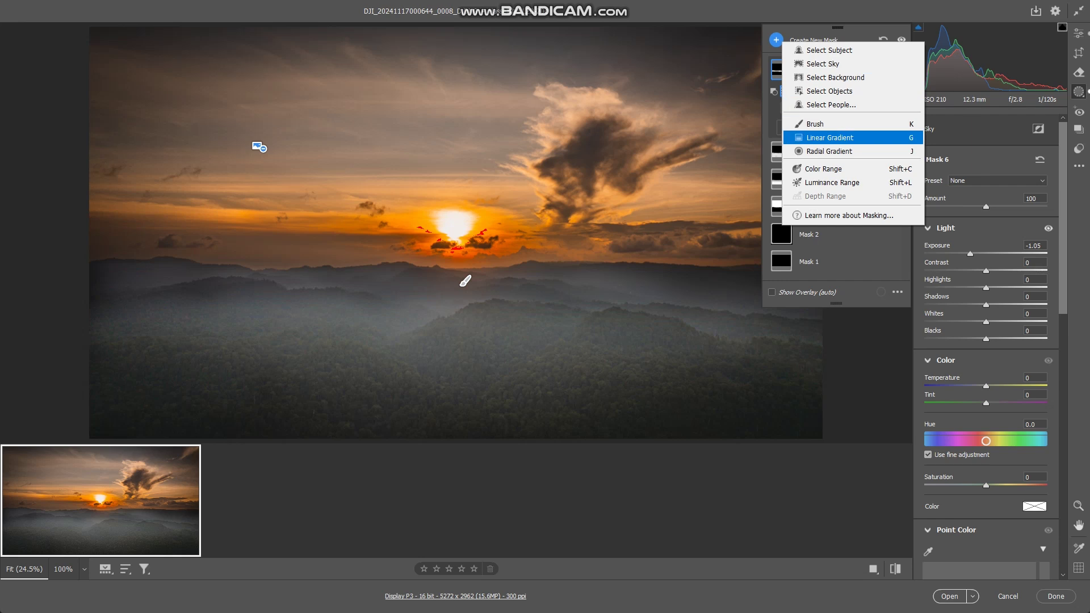
left_click(840, 145)
left_click_drag(440, 431, 442, 332)
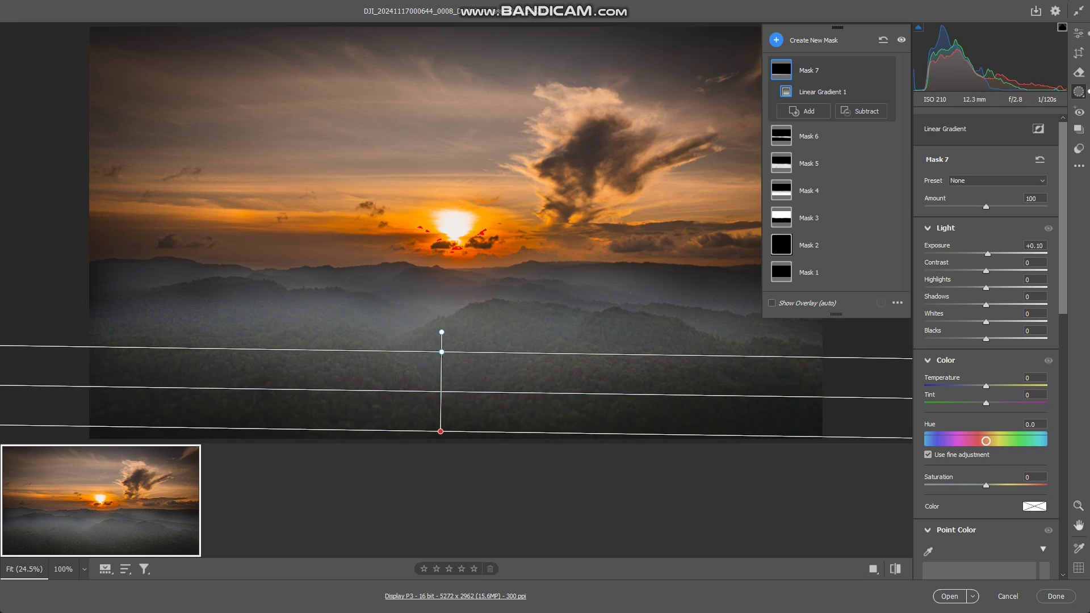
left_click_drag(986, 253, 994, 253)
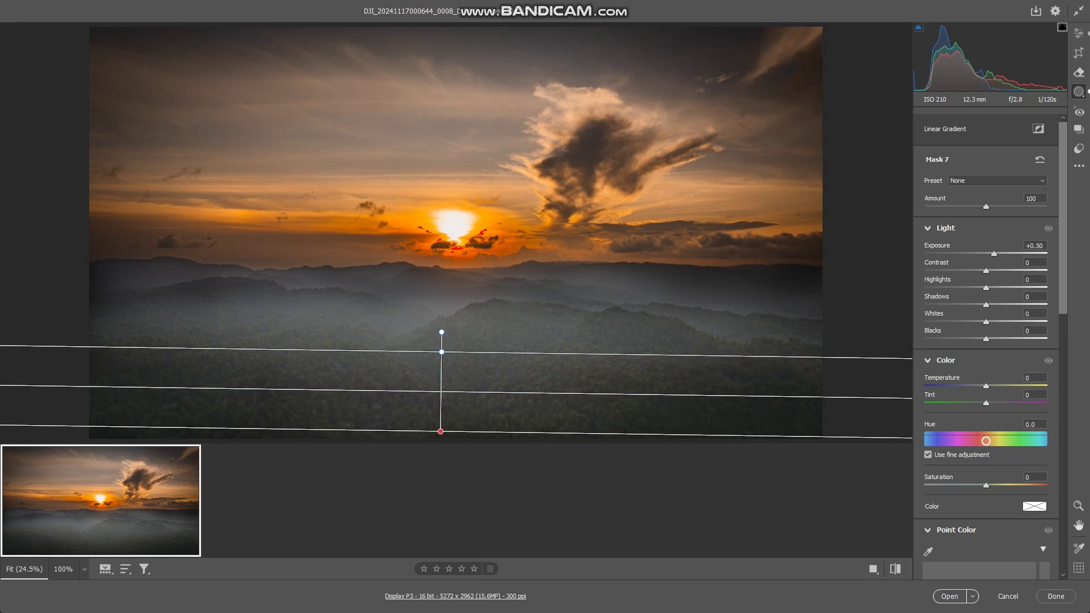
mouse_move(986, 322)
left_mouse_down()
mouse_move(996, 305)
mouse_move(989, 339)
left_mouse_up()
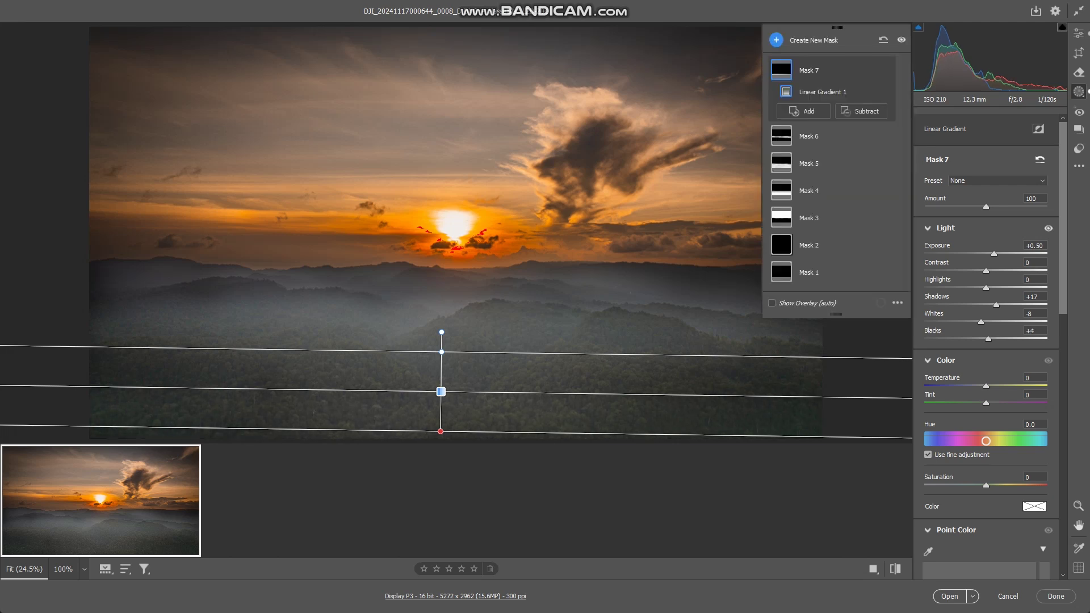
Step: Warm Mask 7 to Temperature +7 and Saturation +43, then open the image in Photoshop
left_click_drag(986, 386, 990, 386)
left_click_drag(986, 441, 987, 441)
left_click_drag(986, 485, 1012, 485)
scroll(1012, 486, "down", 5)
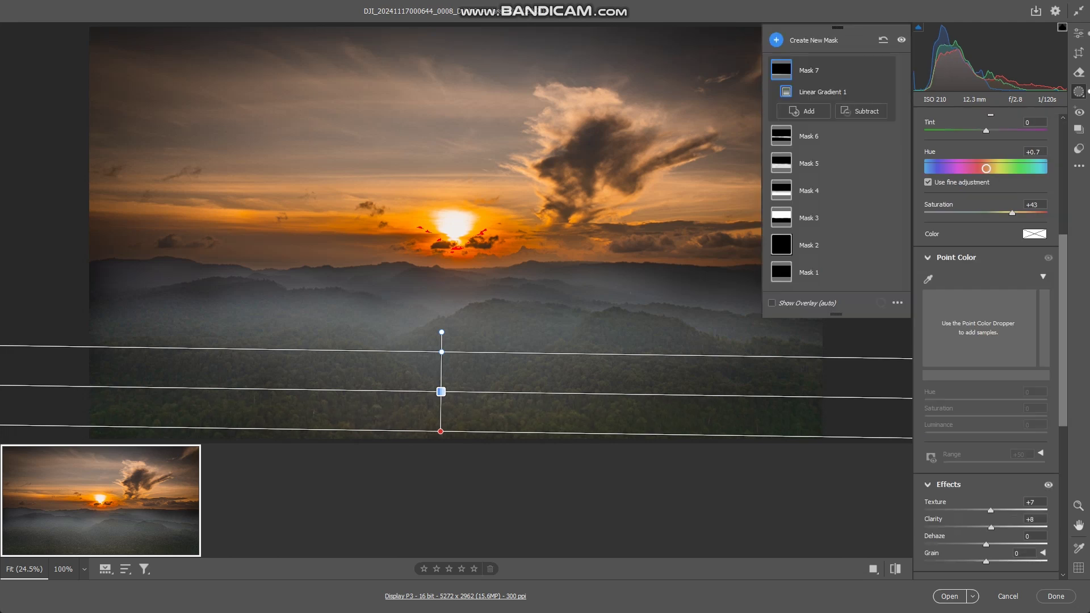
key("Return")
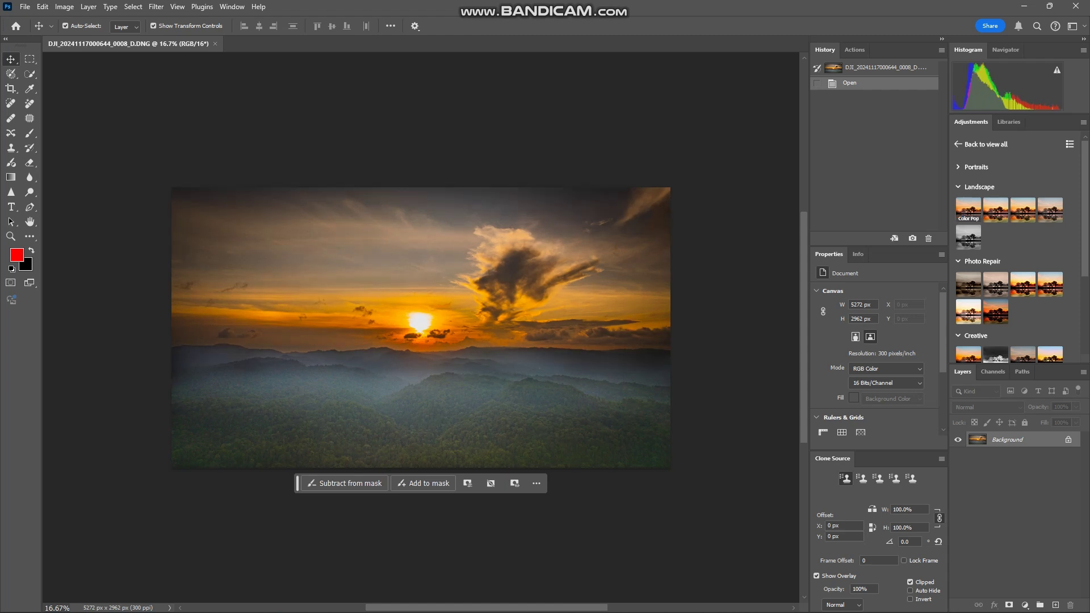
Step: Apply the Landscape Color Pop preset, add a group, and add a Crisp_Warm.look Color Lookup layer
left_click(968, 209)
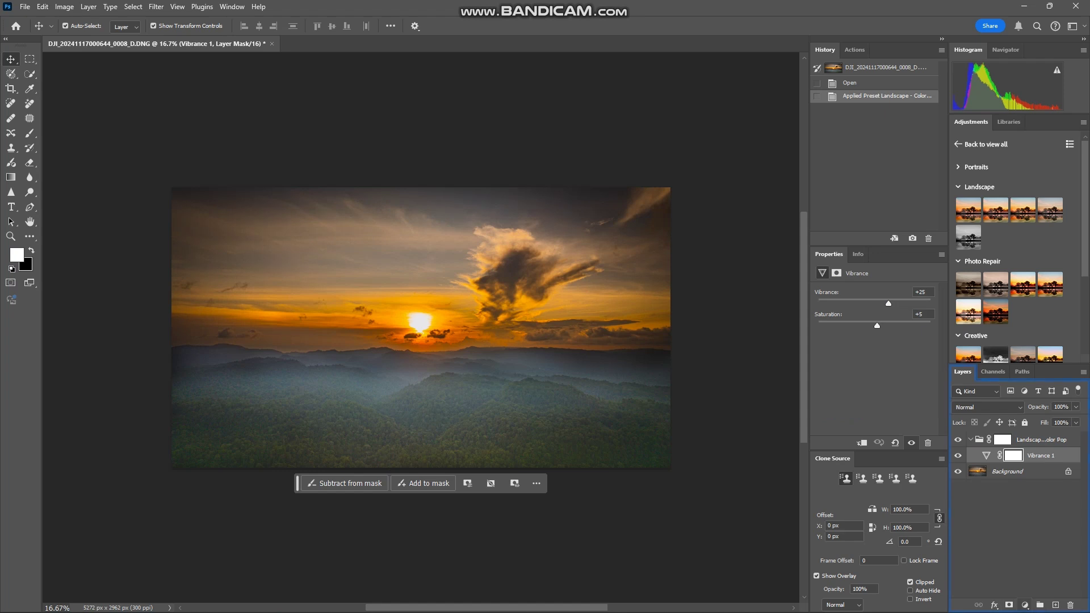
left_click(1040, 605)
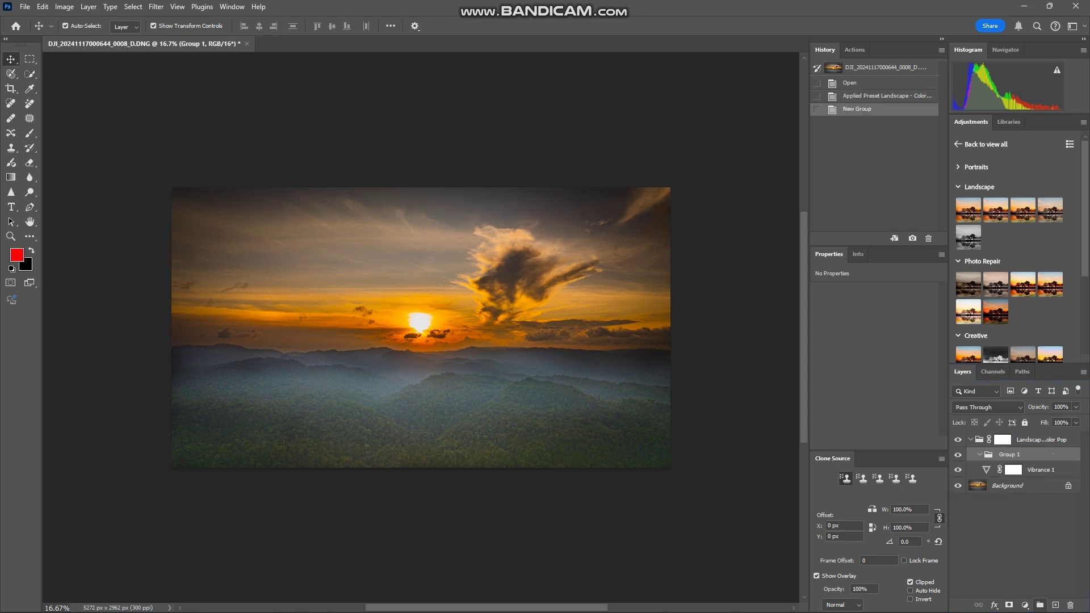
left_click(1024, 605)
left_click(1028, 543)
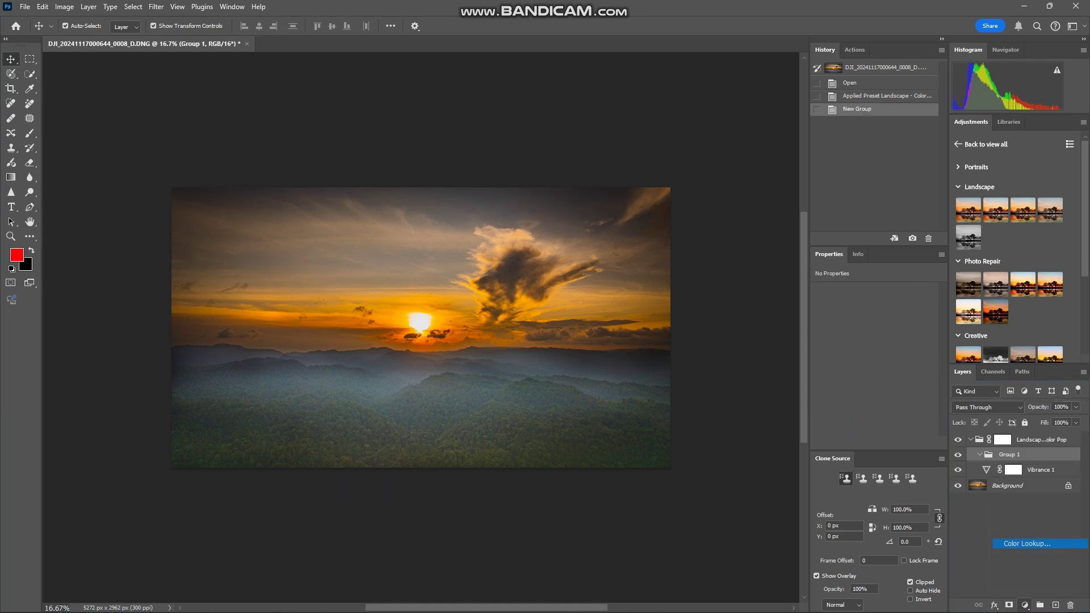
left_click(896, 293)
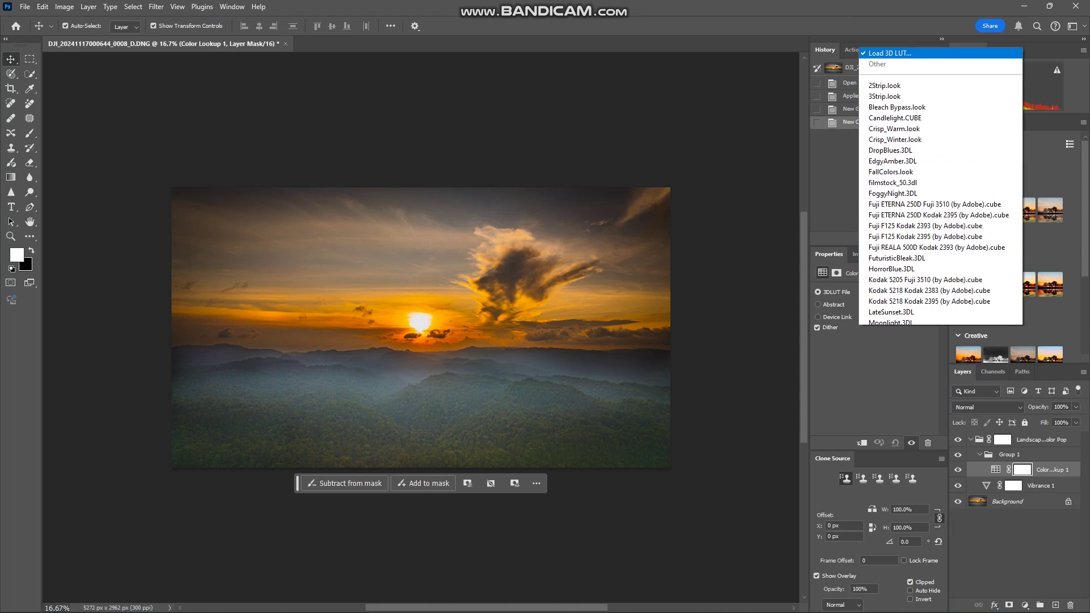
left_click(894, 81)
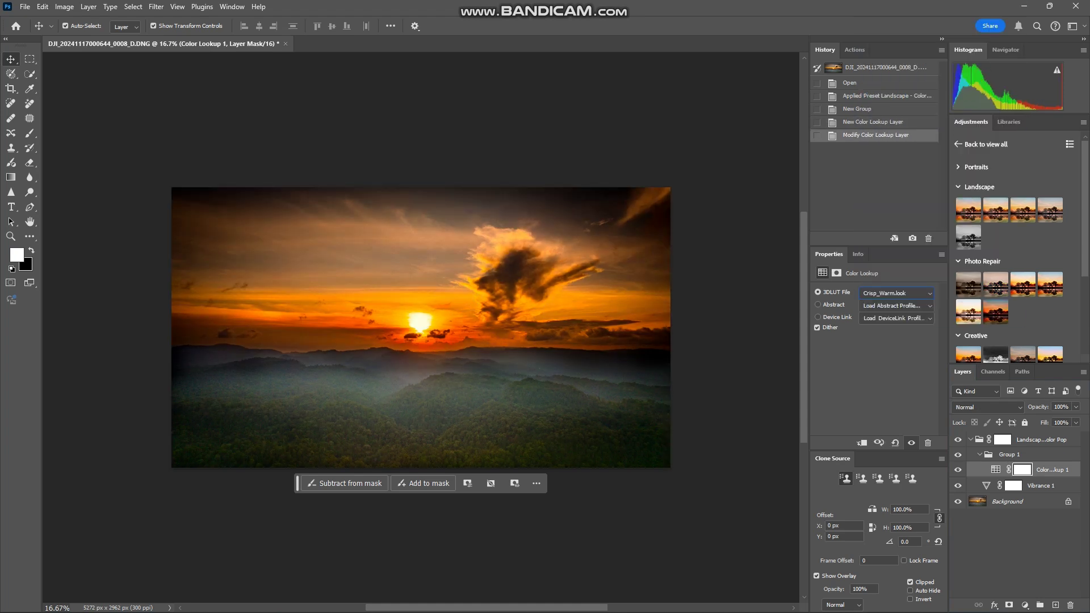
Step: Set the Color Lookup layer's opacity to 43% and zoom the canvas to 23.67%
left_click(1076, 406)
left_click_drag(1076, 420, 1047, 420)
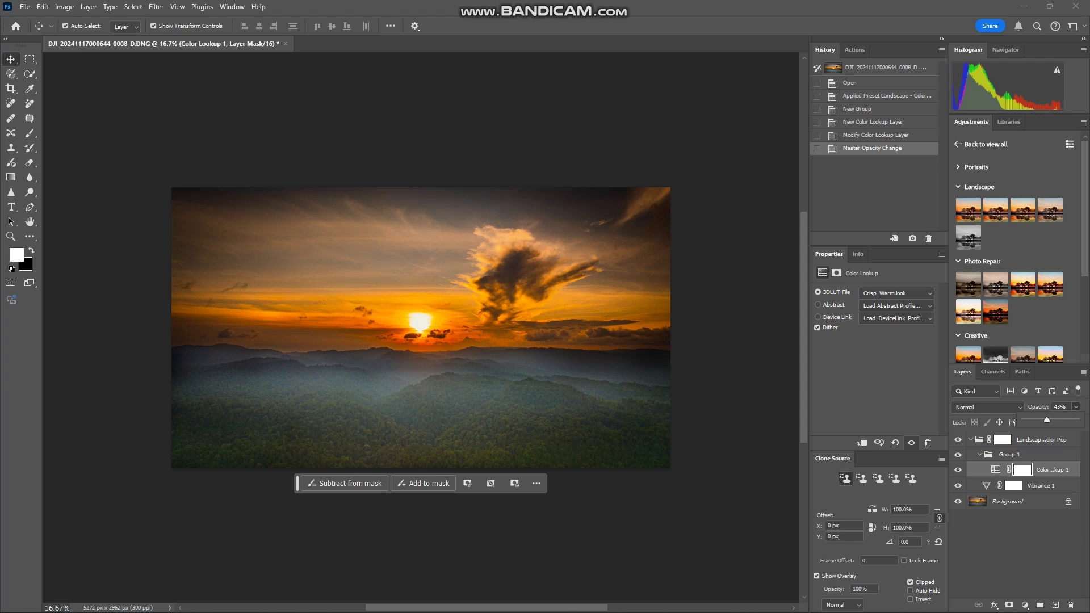
key("Return")
key("Up")
key("Up")
key("Return")
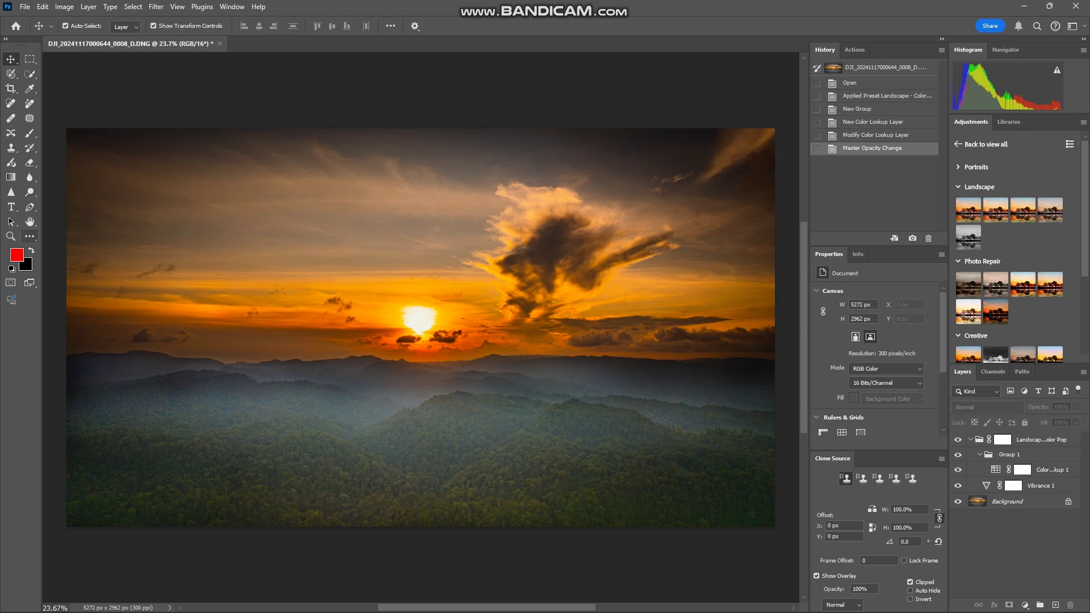
Step: Add white 'Firefly Photography' text at the lower right and scale it down to about 63%
left_click(11, 207)
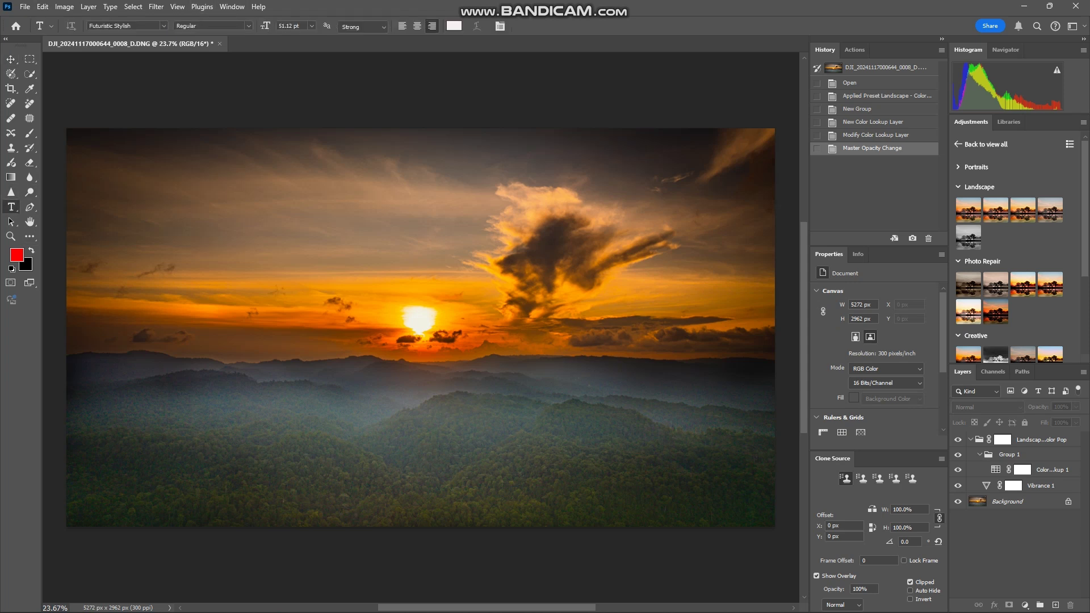
left_click(623, 233)
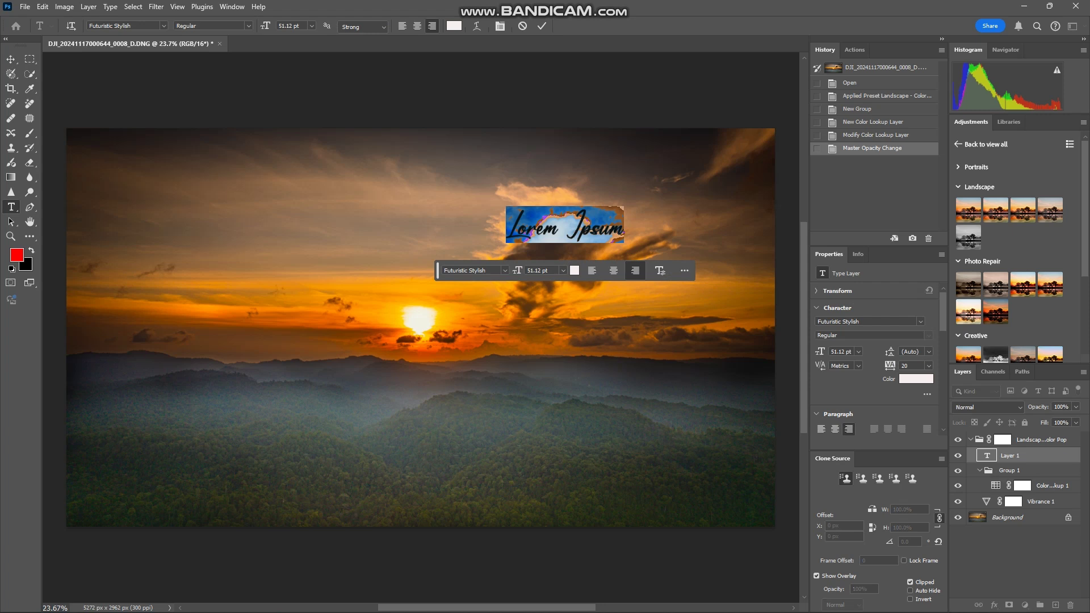
type("F")
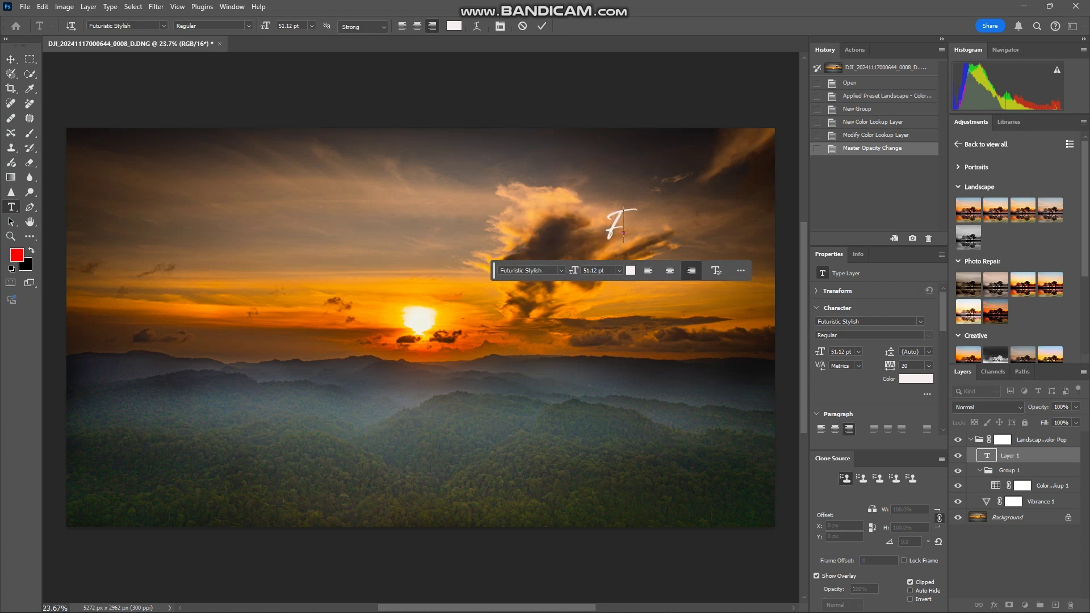
type("irefly")
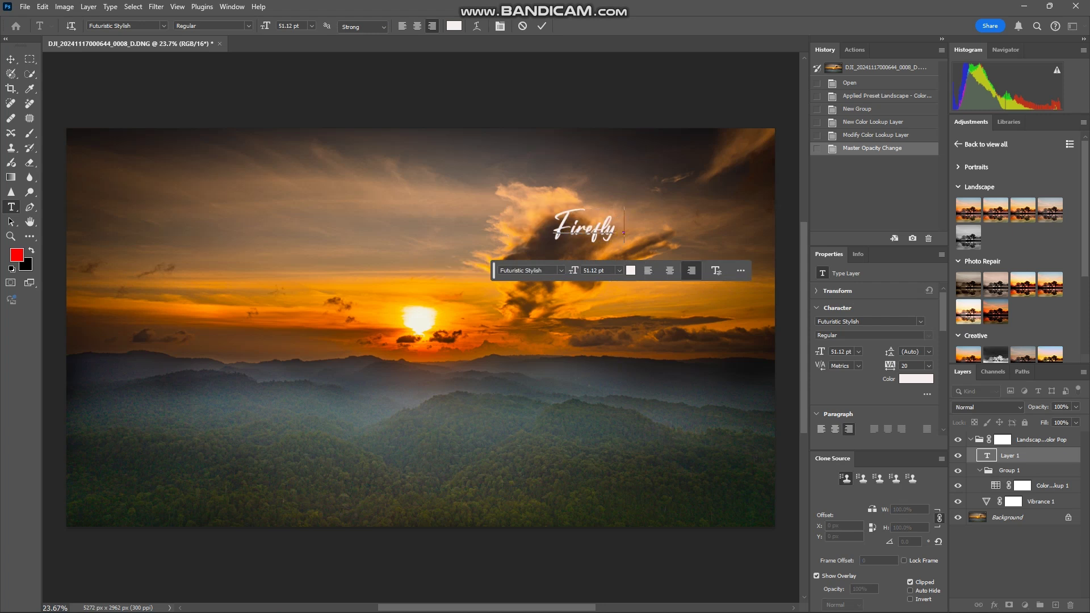
type(" Photo")
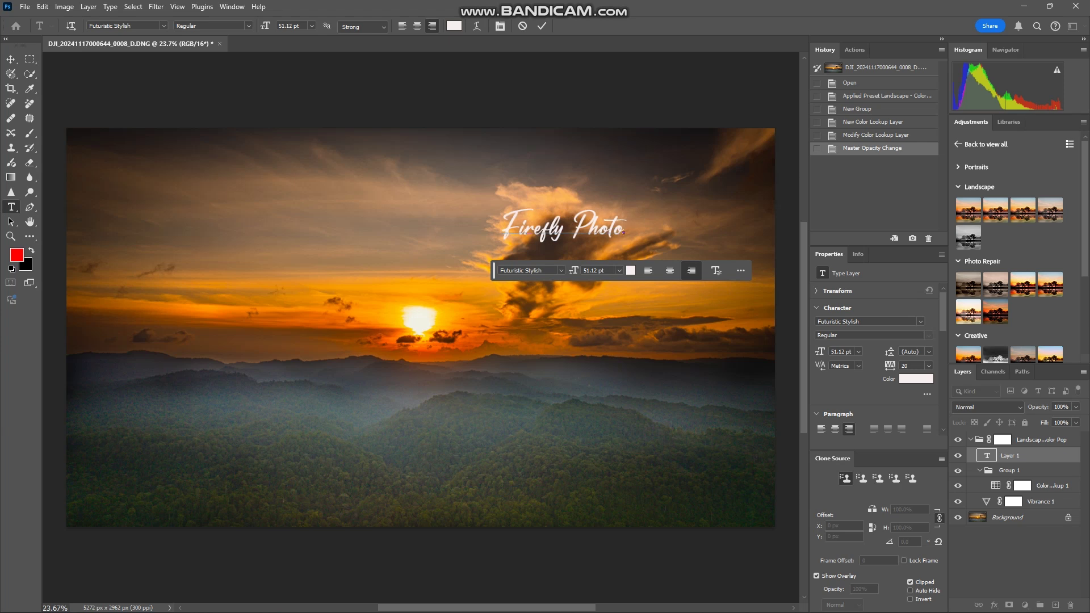
type("gra")
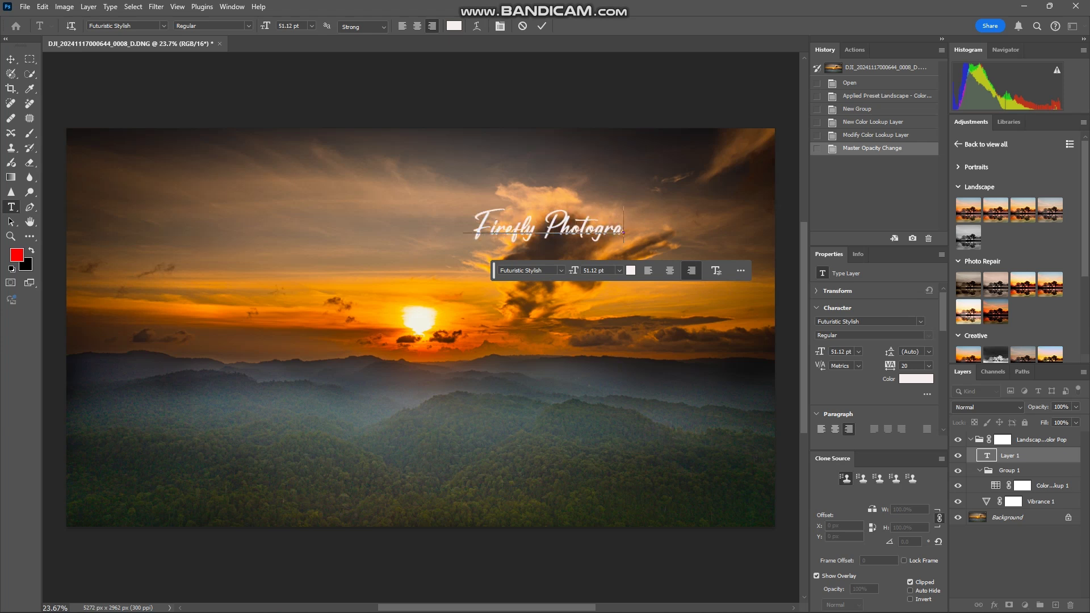
type("phy")
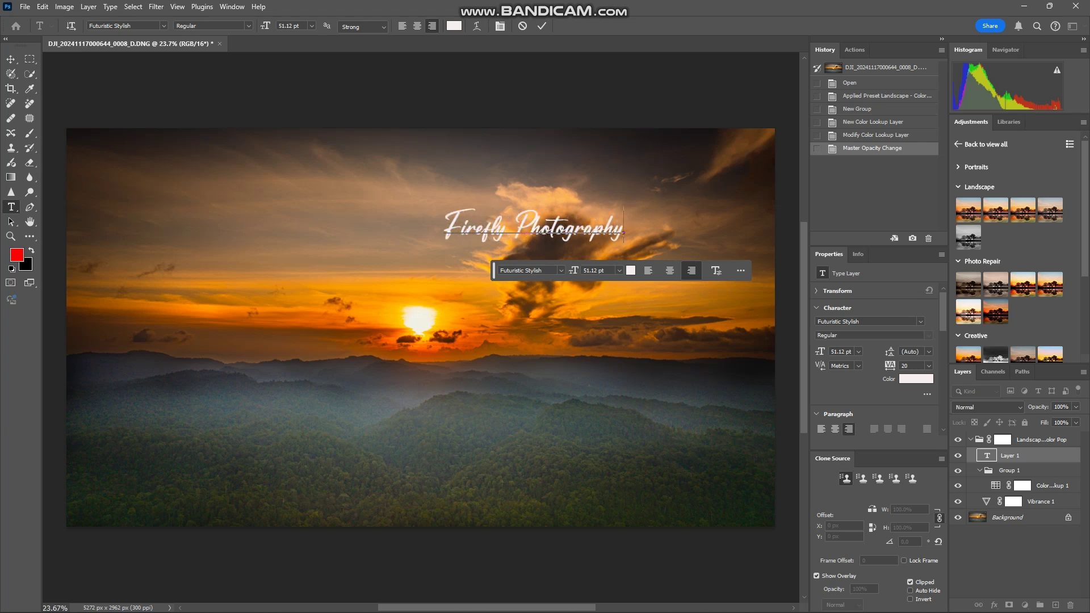
mouse_move(533, 227)
left_mouse_down()
mouse_move(269, 182)
mouse_move(656, 491)
left_mouse_up()
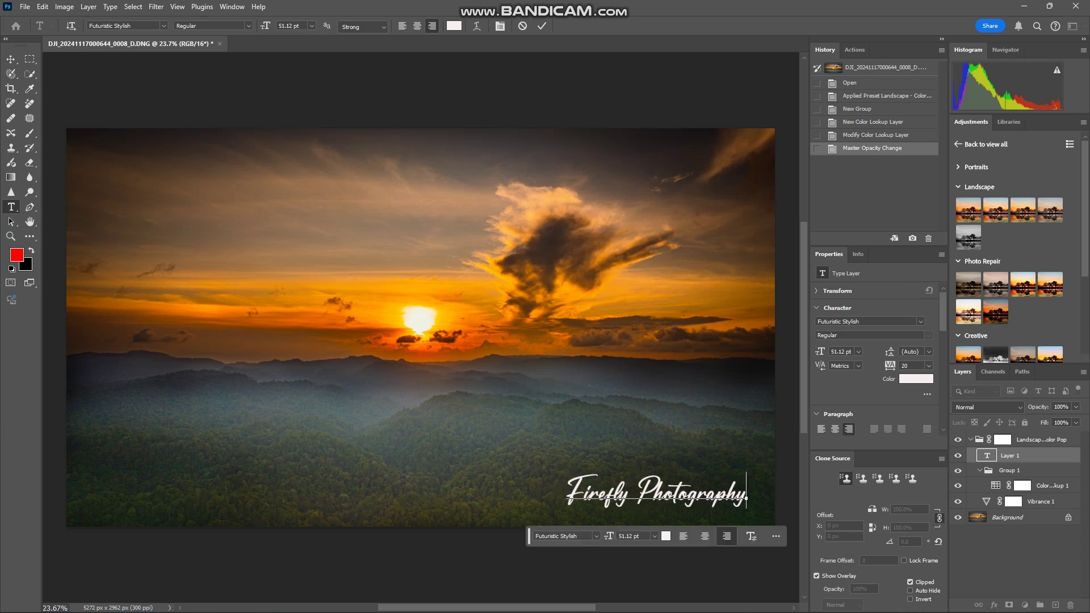
left_click(10, 59)
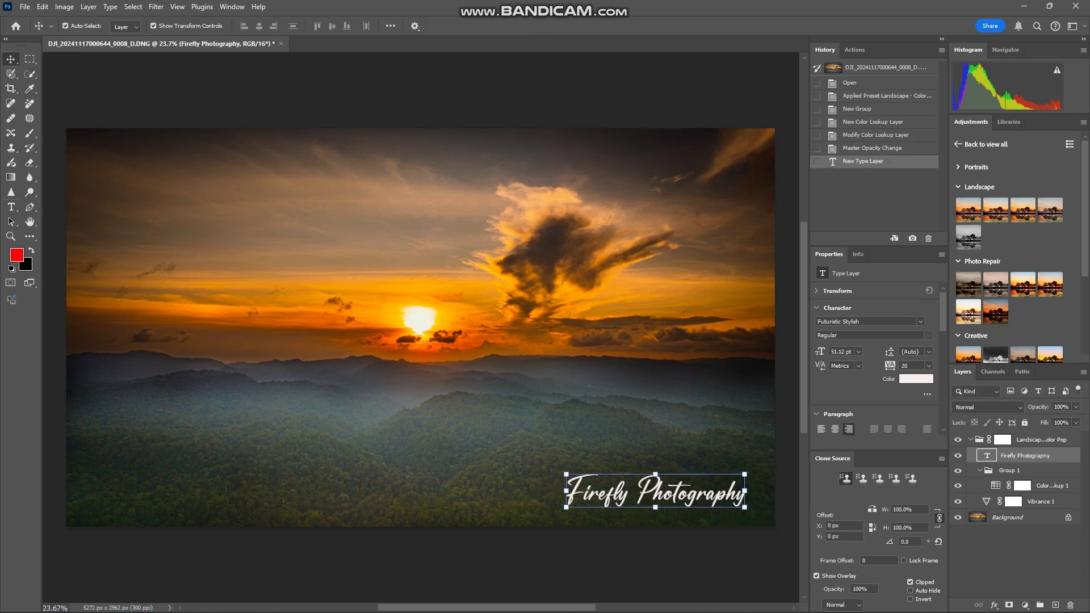
mouse_move(745, 472)
left_mouse_down()
mouse_move(680, 486)
mouse_move(683, 501)
mouse_move(713, 505)
left_mouse_up()
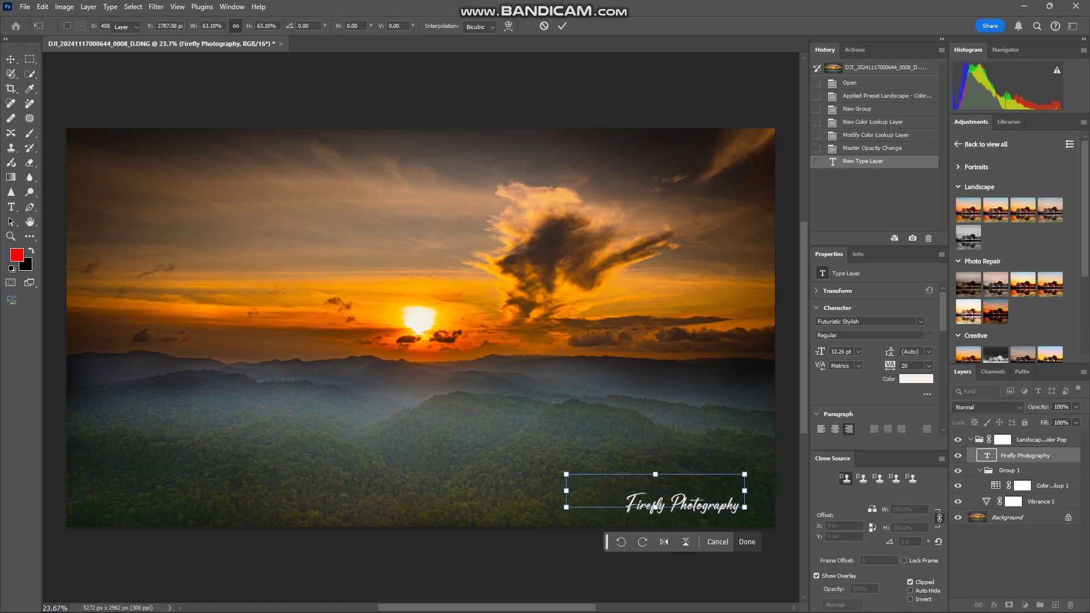
key("Return")
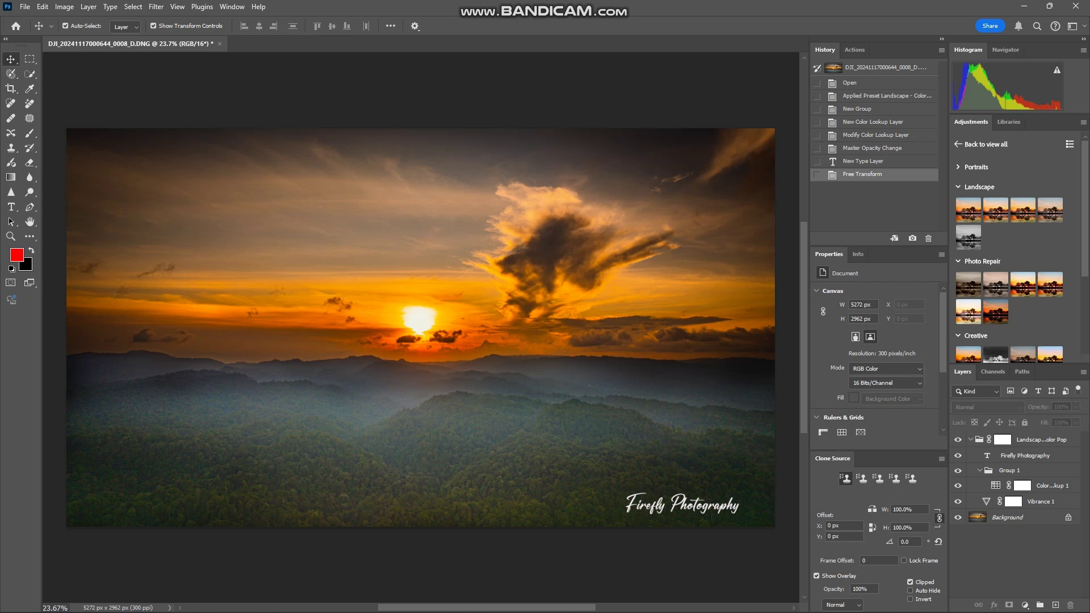
Step: Export the image as a full-size 5272 × 2962 JPG named 'jkjukuik' into the sunset folder
left_click(25, 7)
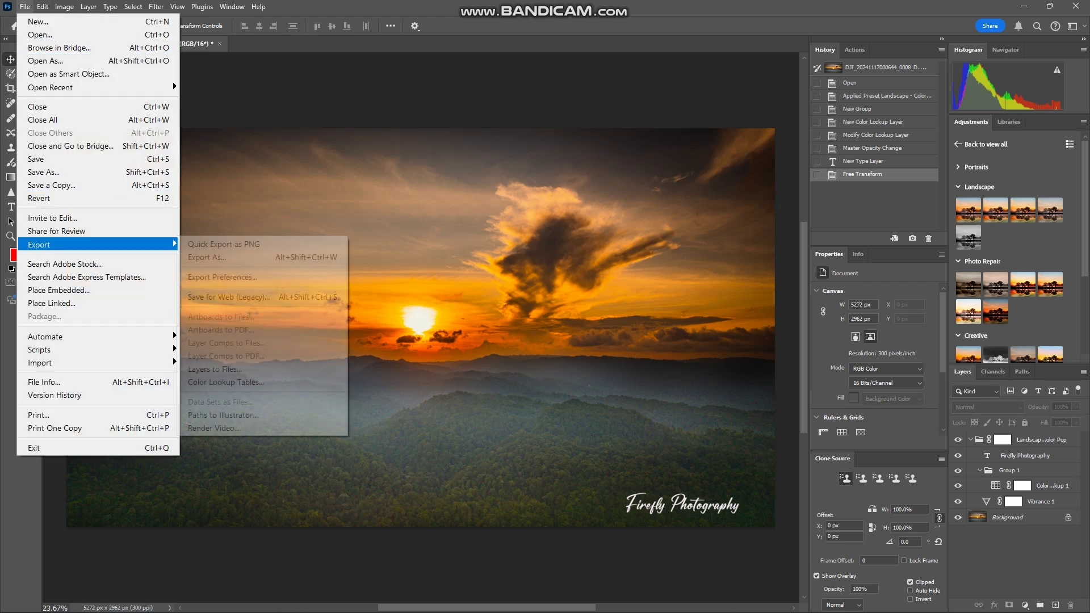
left_click(207, 257)
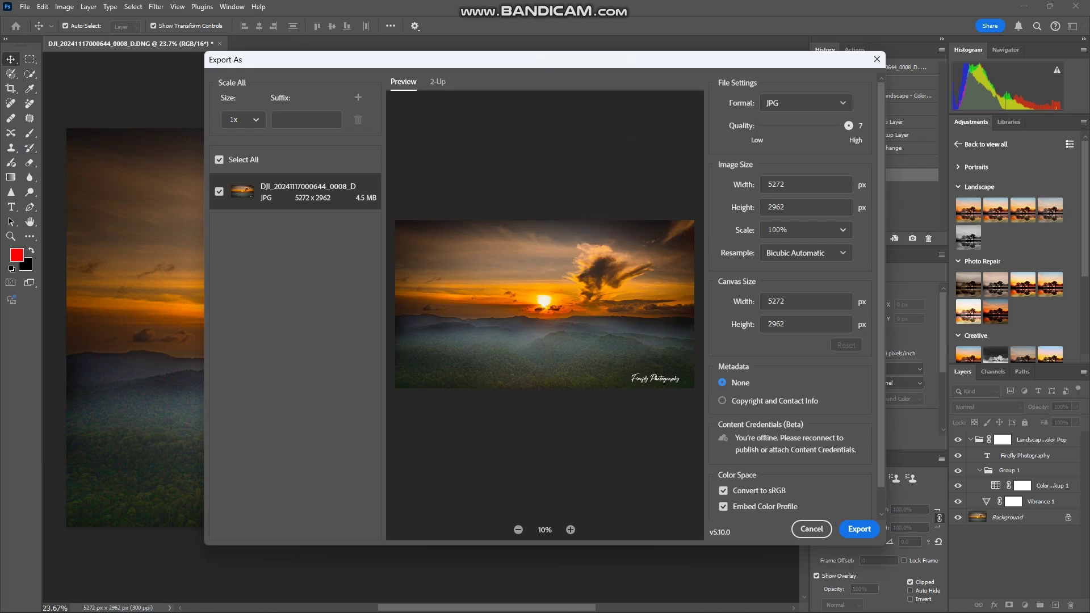
key("Return")
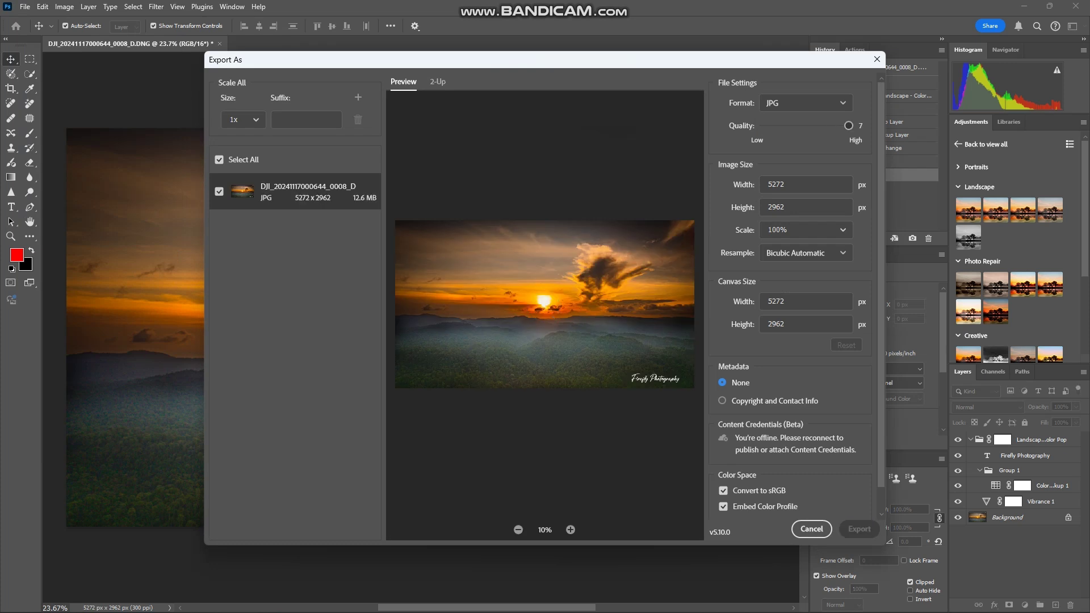
type("j")
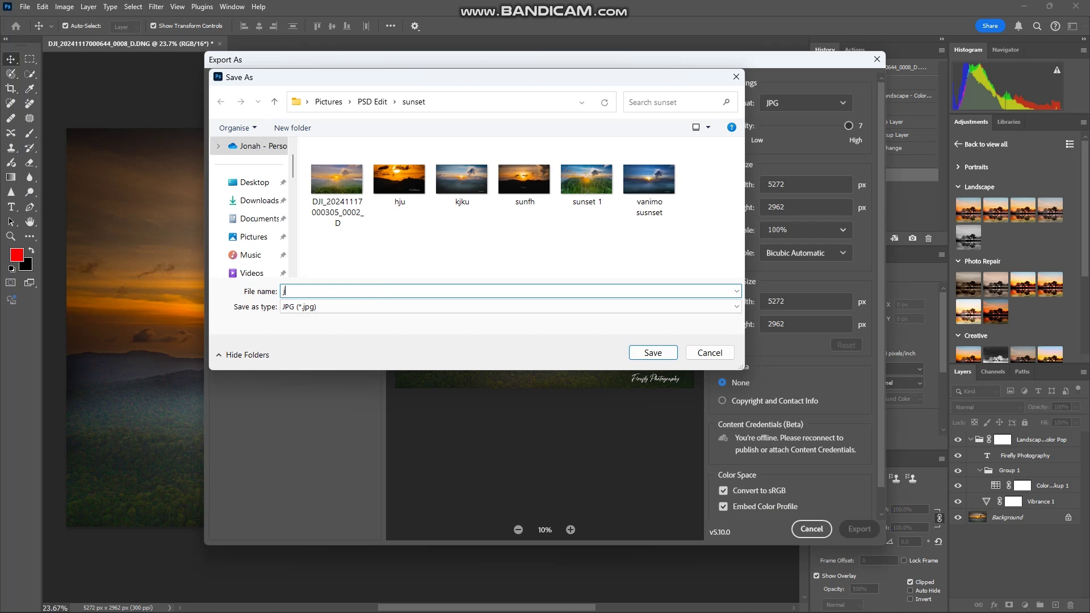
type("kjukuik")
key("Return")
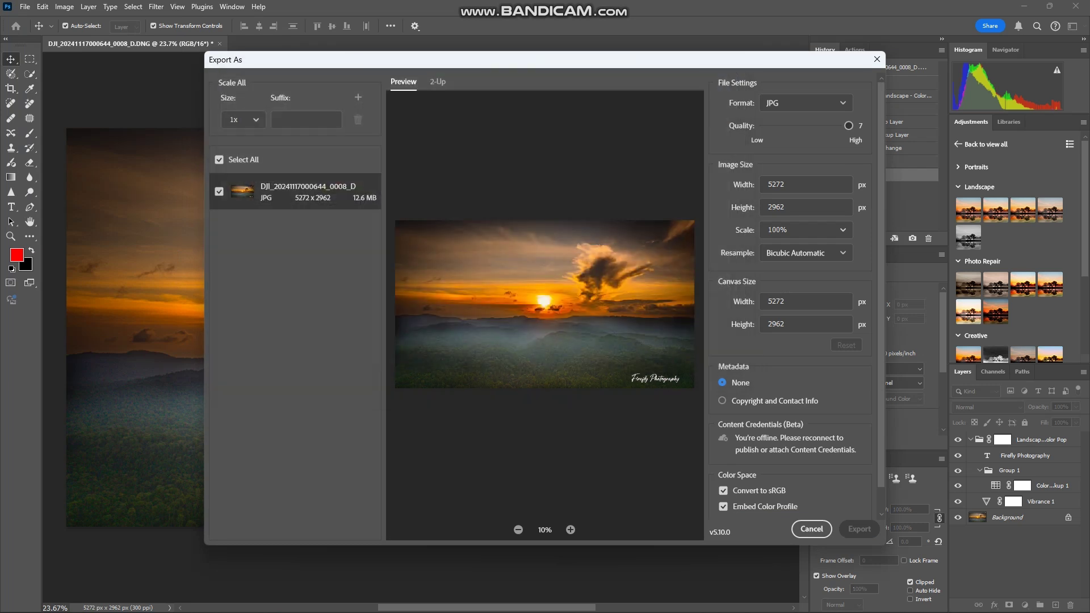